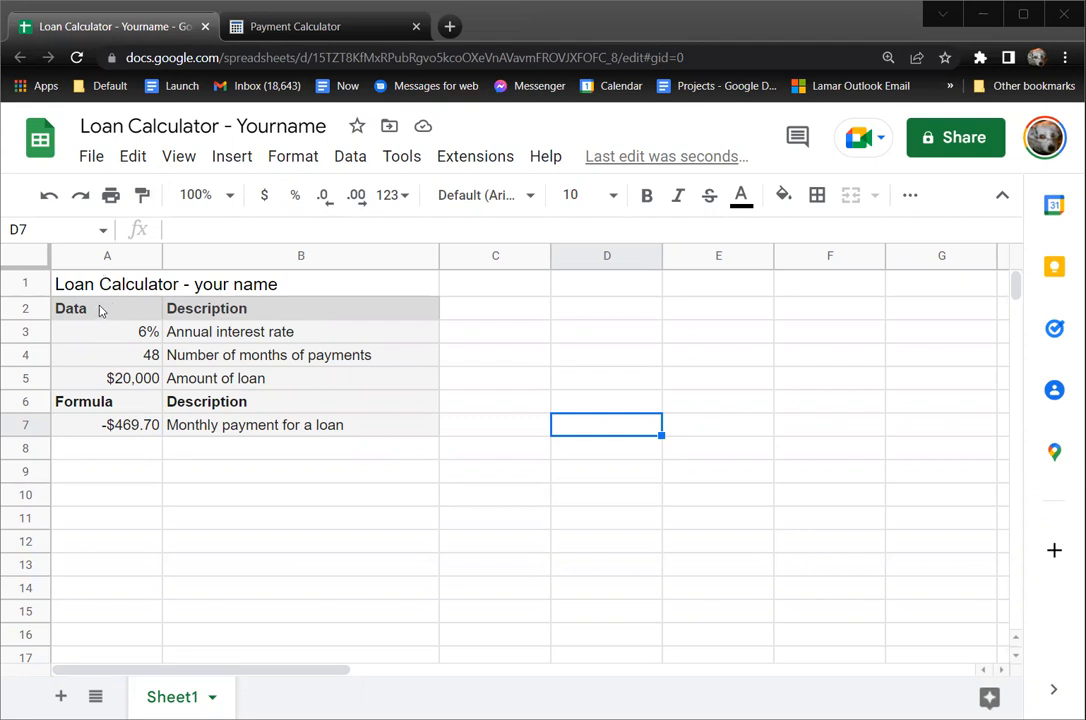
Step: Review the Data and Description headings and the interest rate, months and loan amount entries in the first loan table
{"action": "left_click", "coordinate": [99, 310]}
{"action": "left_click", "coordinate": [273, 318]}
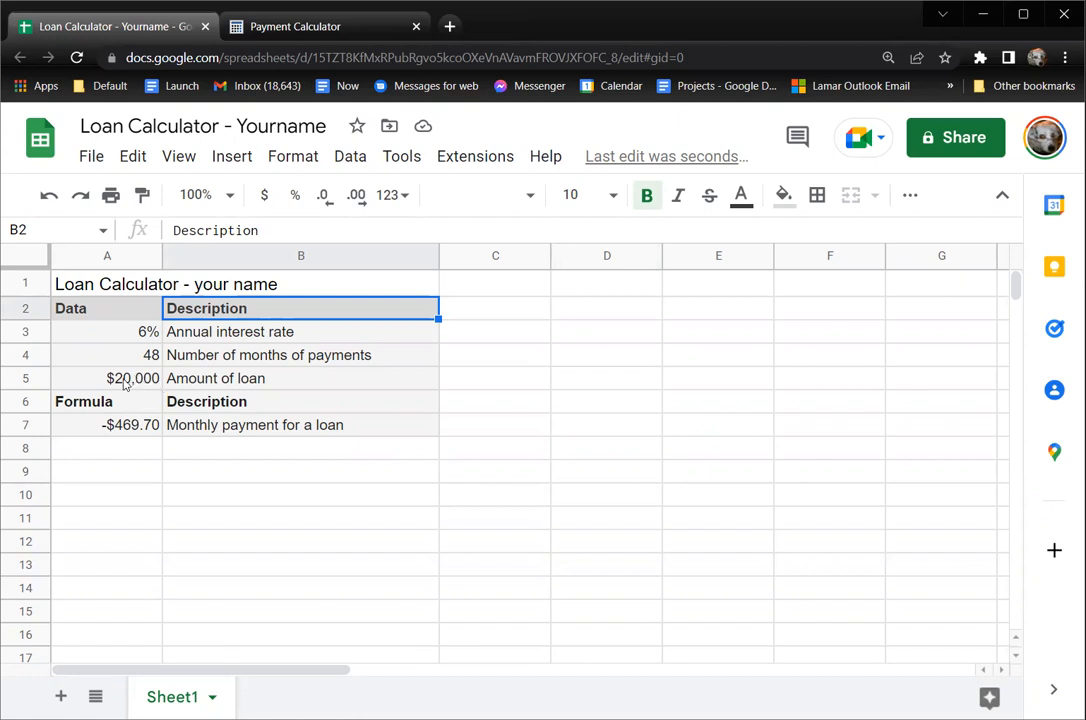
{"action": "left_click", "coordinate": [145, 332]}
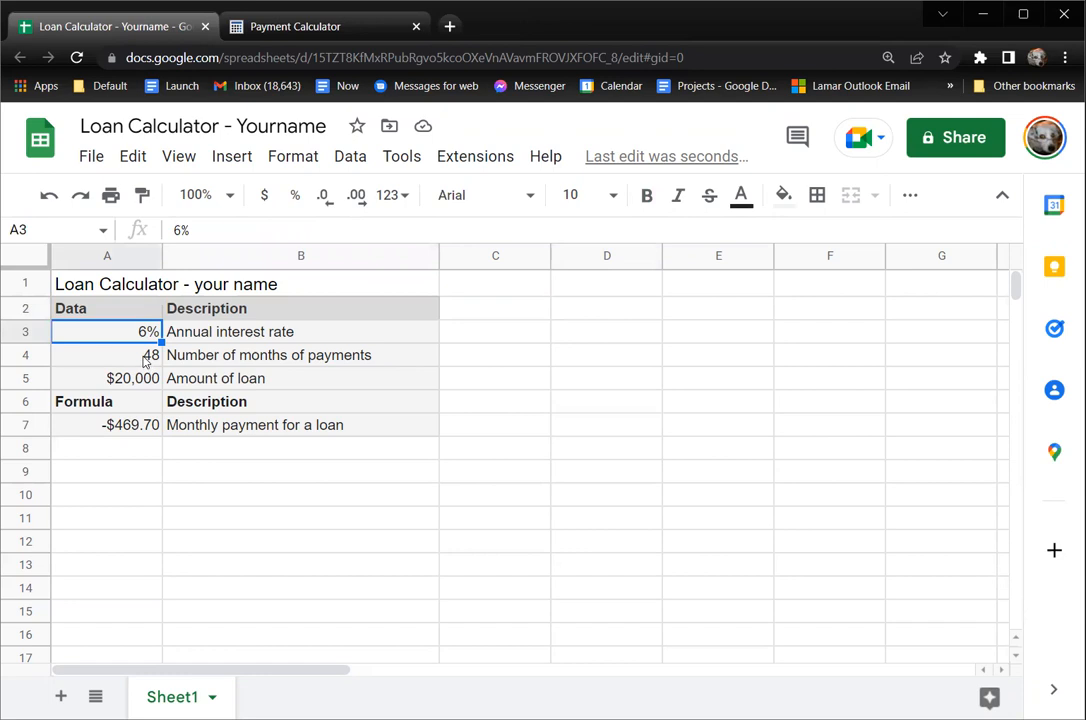
{"action": "left_click", "coordinate": [150, 378]}
{"action": "left_click", "coordinate": [147, 362]}
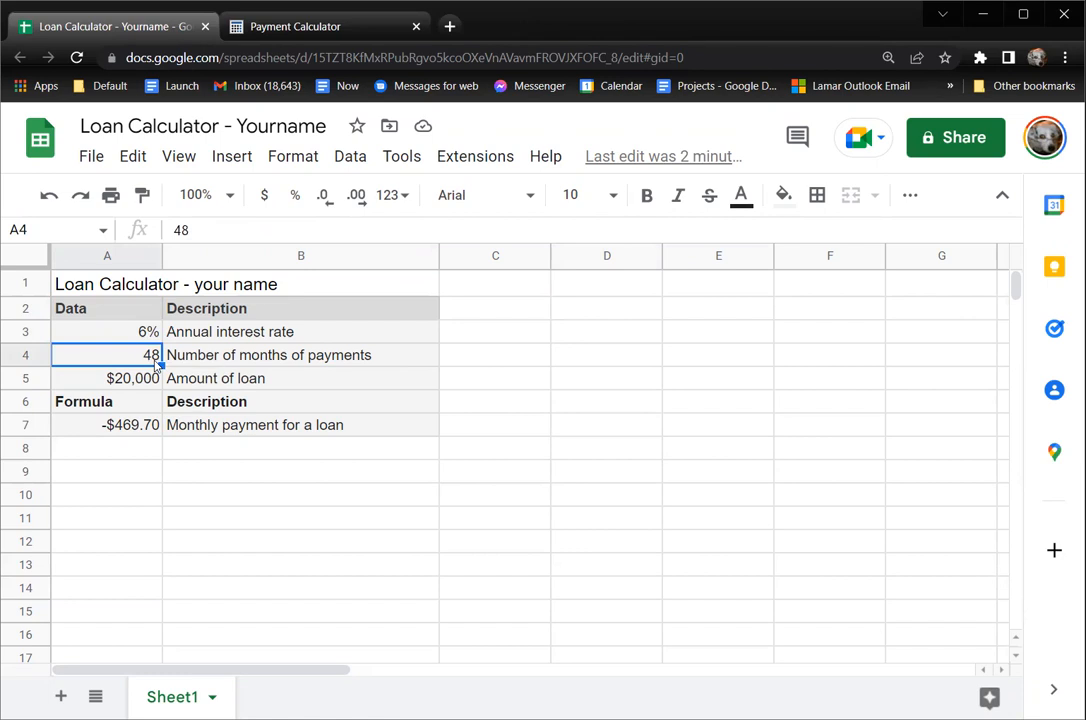
{"action": "left_click", "coordinate": [228, 366]}
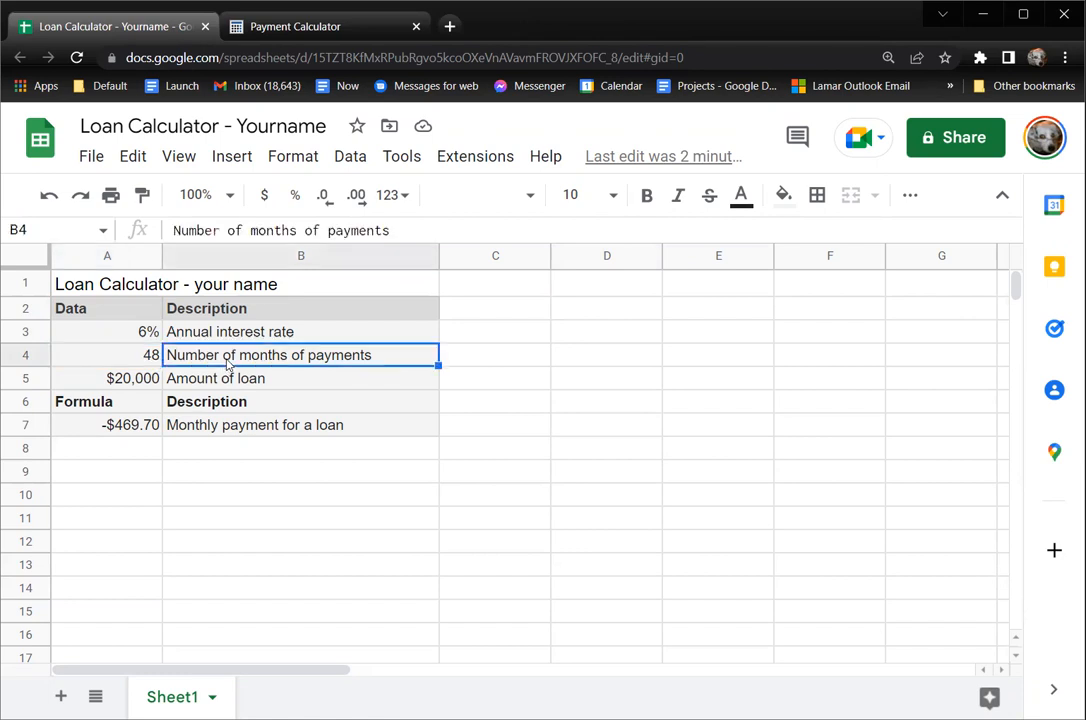
{"action": "left_click", "coordinate": [145, 360]}
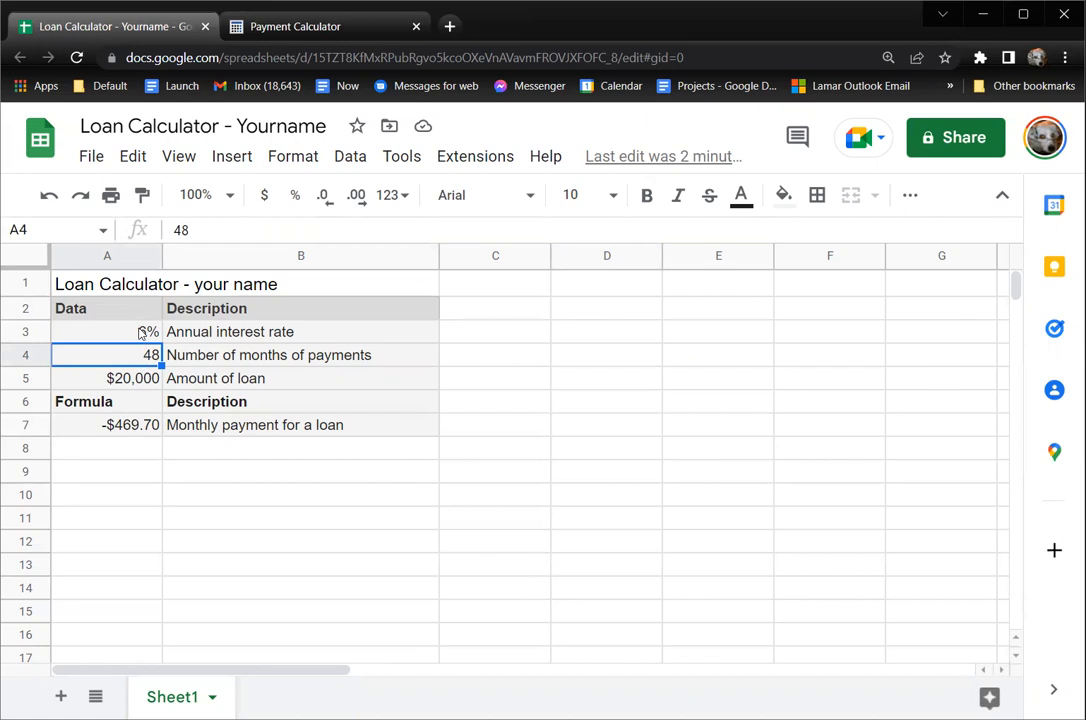
Step: Examine the PMT formula and its cell references in the monthly payment cell A7
{"action": "left_click", "coordinate": [138, 428]}
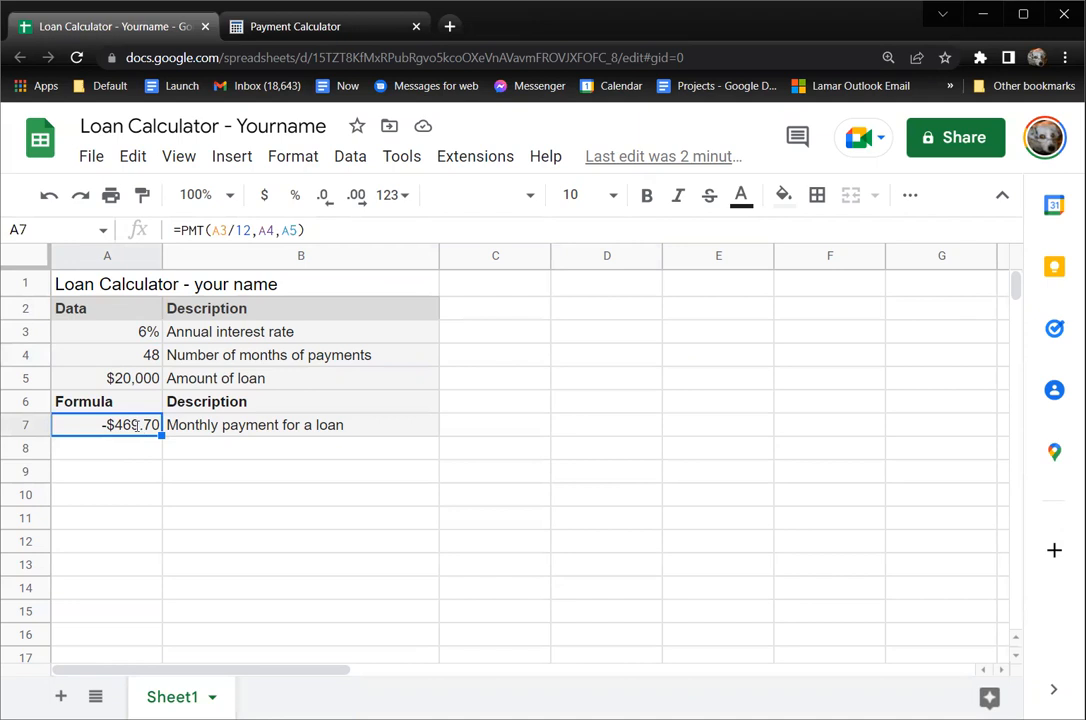
{"action": "double_click", "coordinate": [138, 428]}
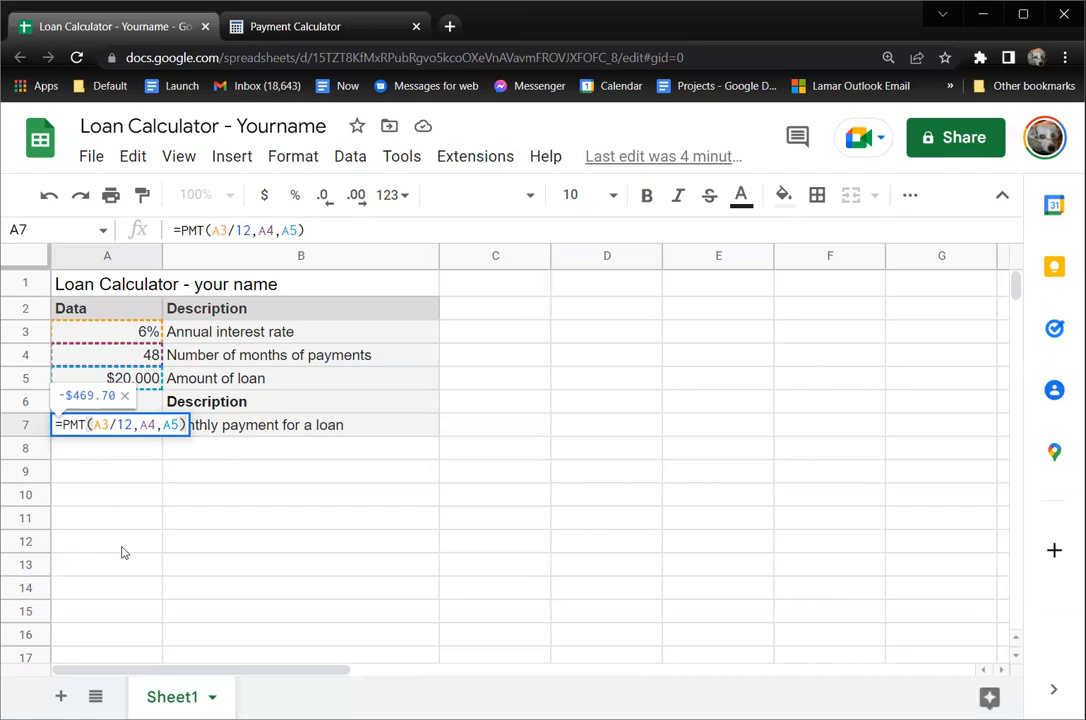
{"action": "left_click", "coordinate": [133, 514]}
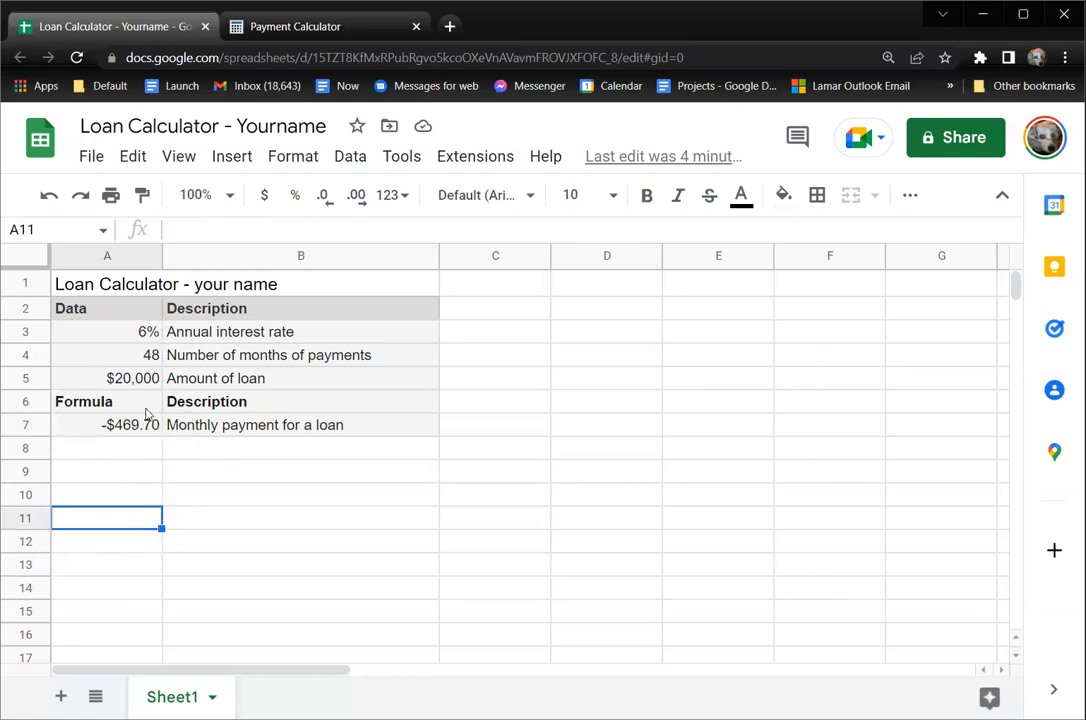
Step: Set the annual interest rate in A3 to 3% and the number of months in A4 to 36
{"action": "left_click", "coordinate": [144, 336]}
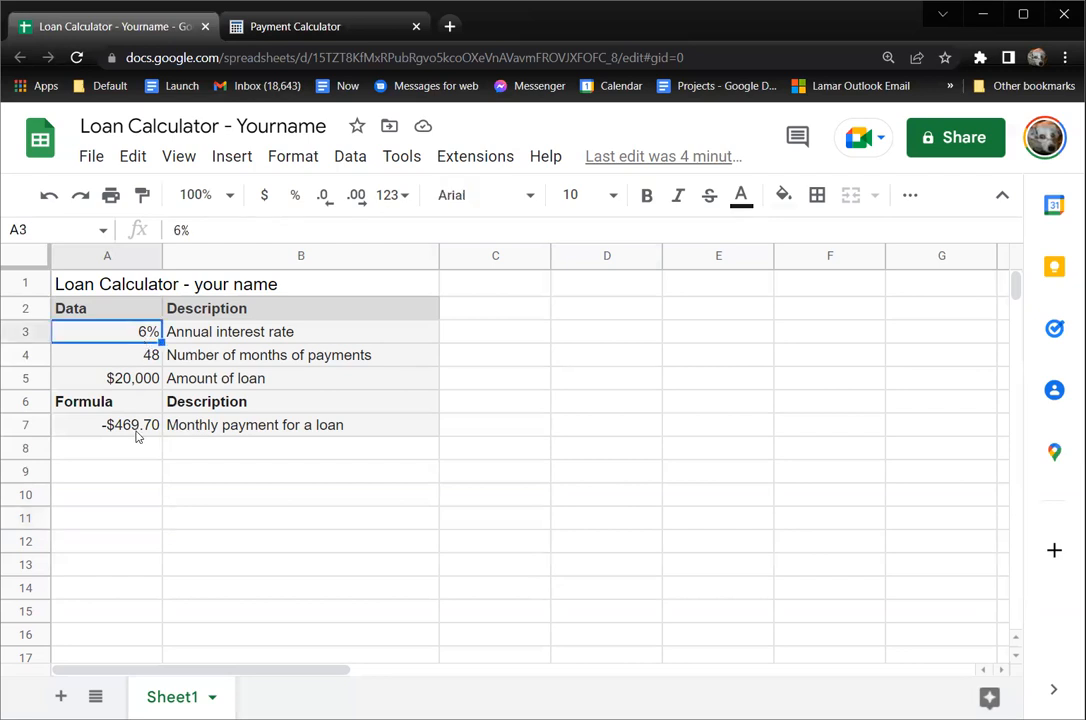
{"action": "type", "text": "3"}
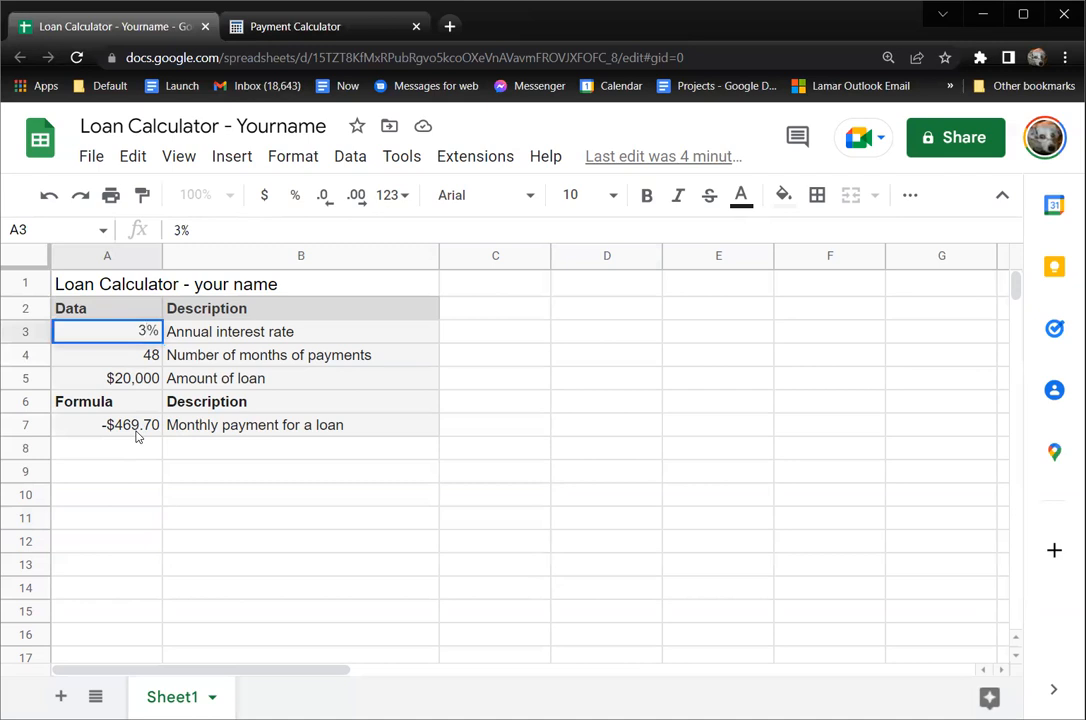
{"action": "key", "text": "Return"}
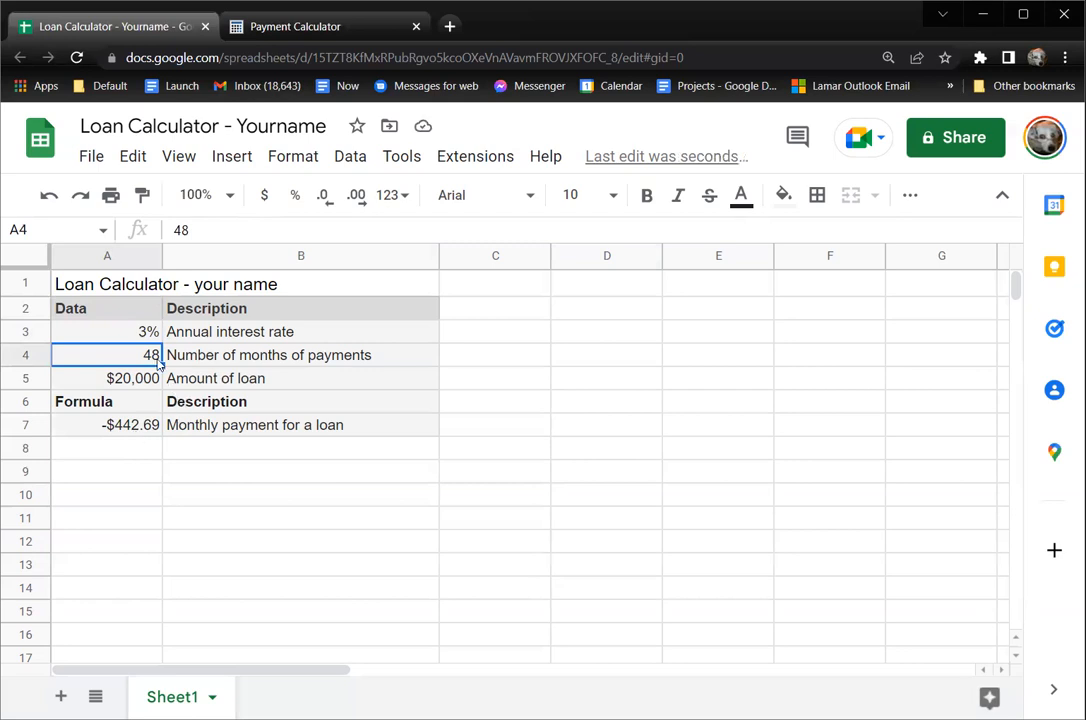
{"action": "type", "text": "36"}
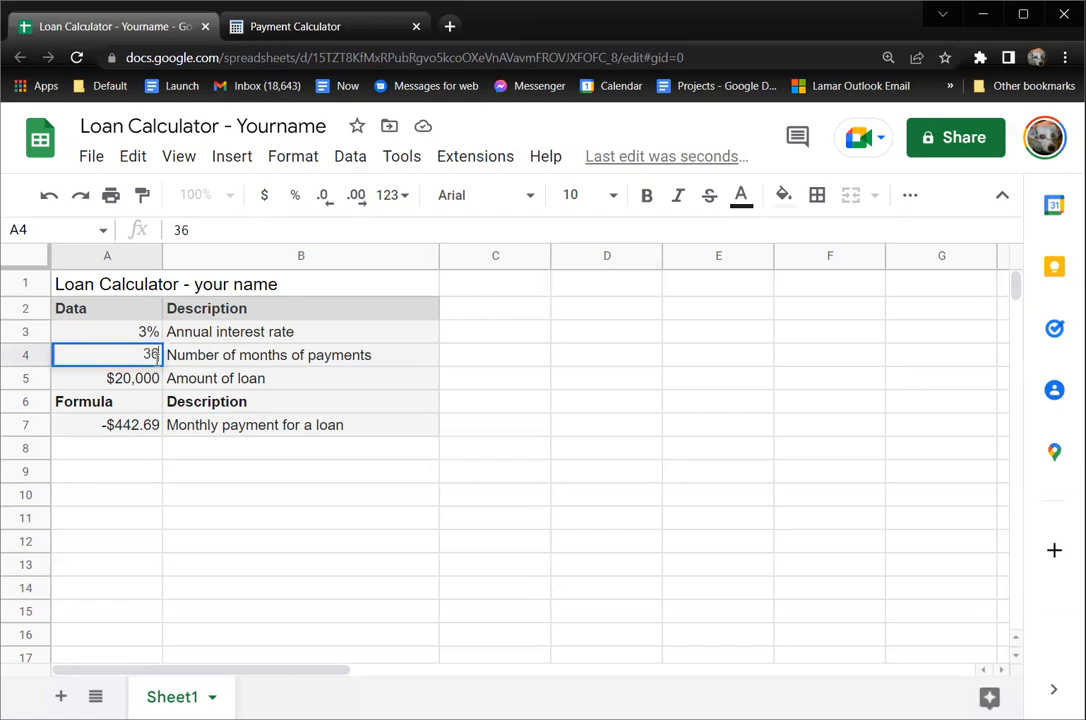
{"action": "key", "text": "Return"}
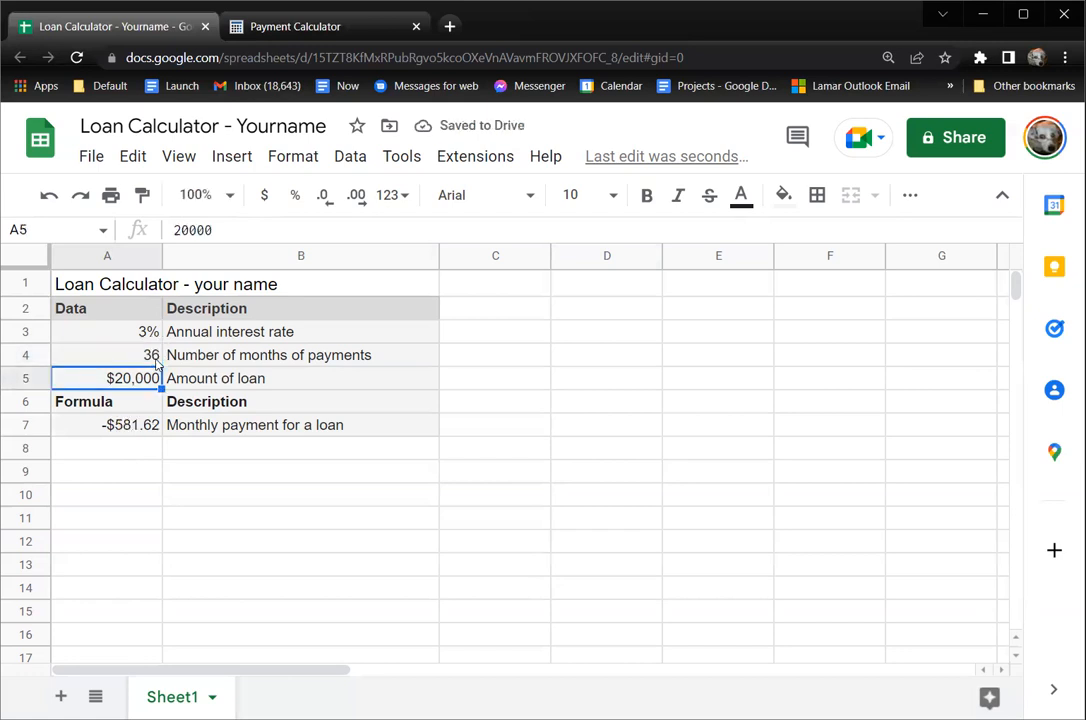
Step: Set the number of months in A4 back to 48 and the annual interest rate in A3 back to 6%
{"action": "left_click", "coordinate": [157, 363]}
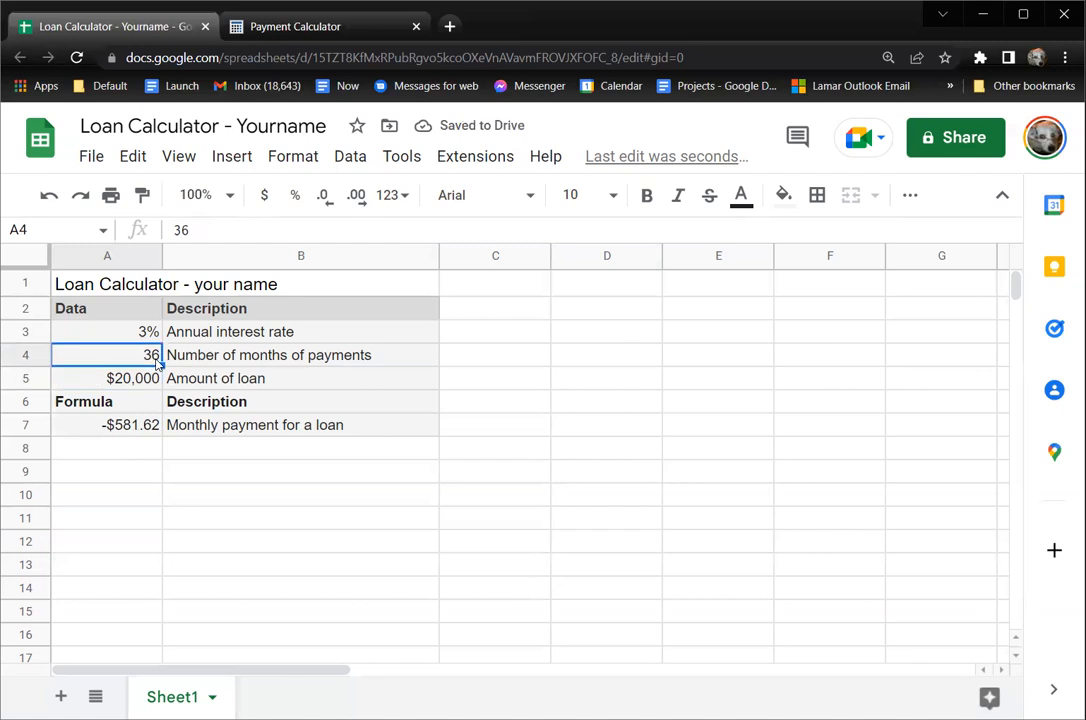
{"action": "type", "text": "48"}
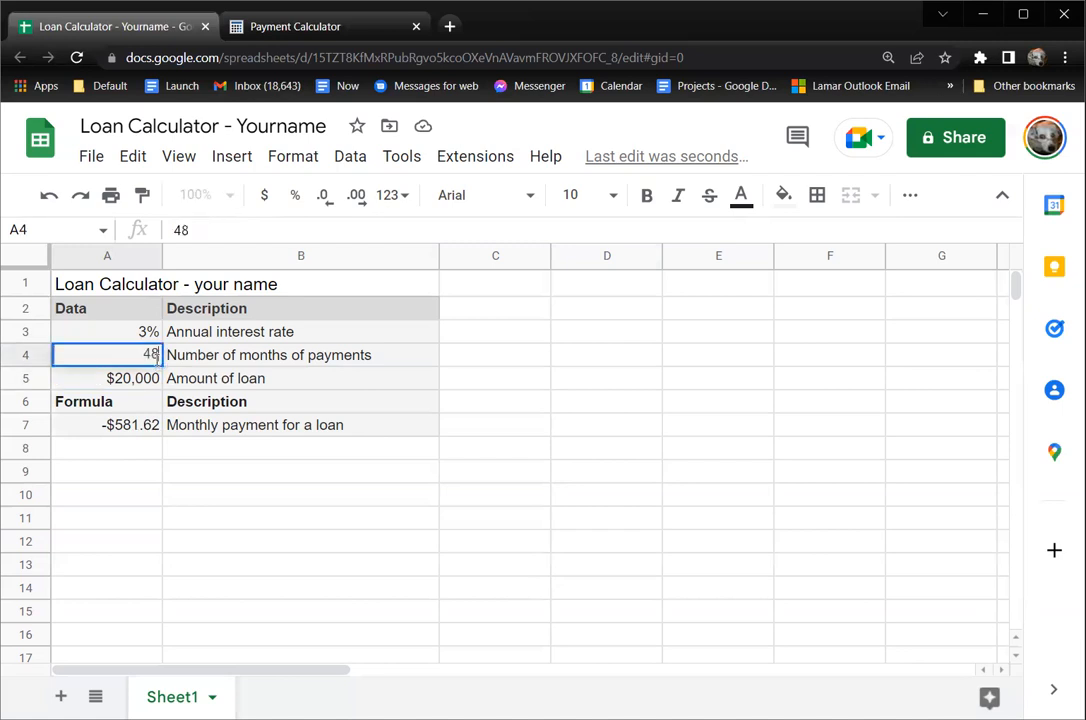
{"action": "key", "text": "Return"}
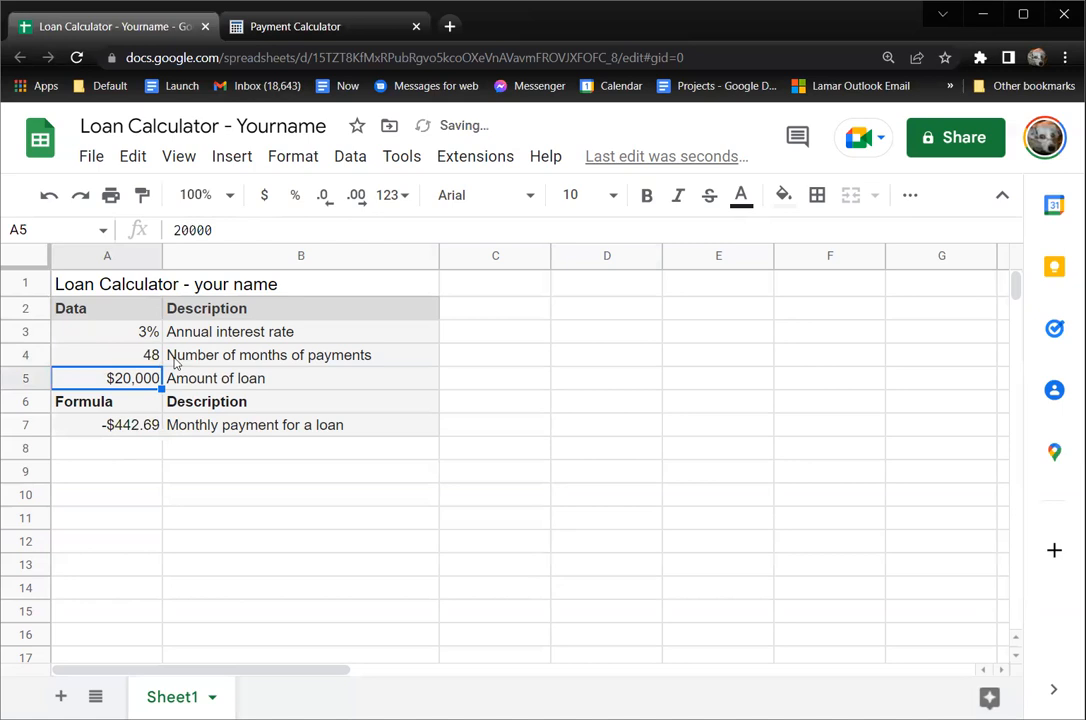
{"action": "left_click", "coordinate": [153, 337]}
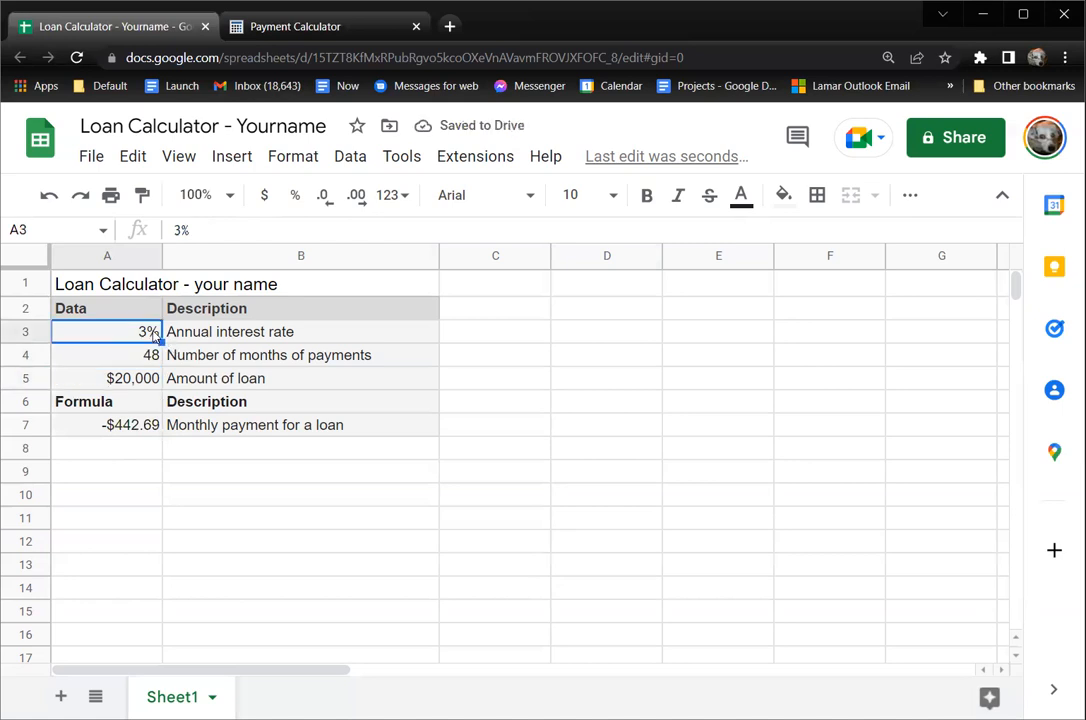
{"action": "type", "text": "6"}
{"action": "key", "text": "Return"}
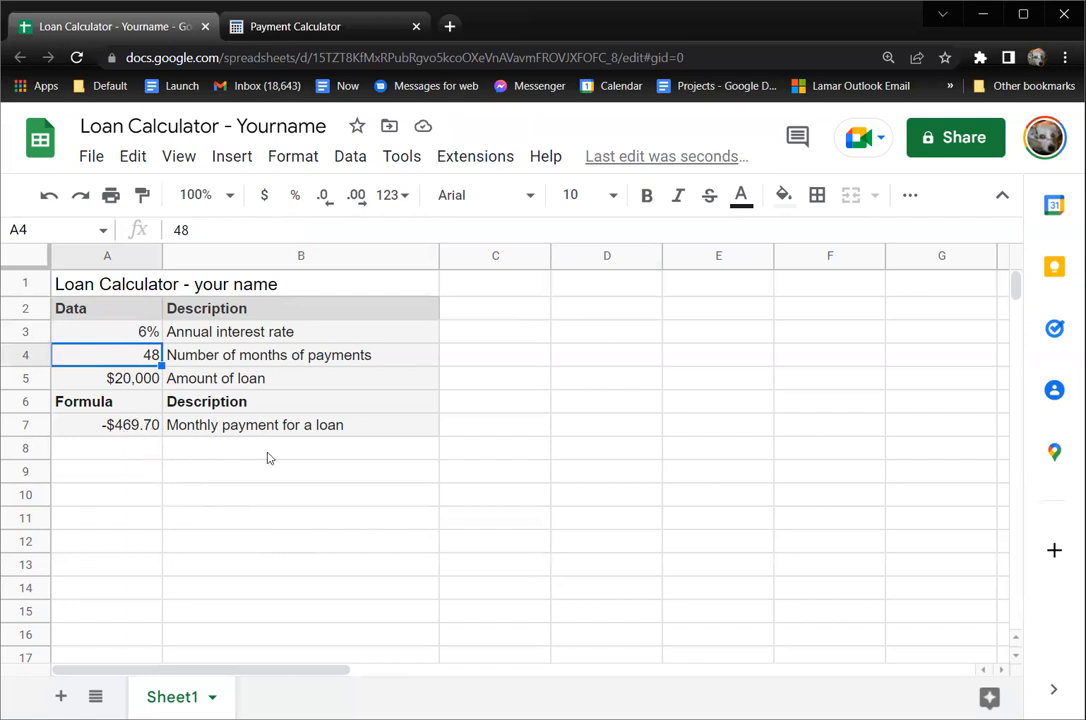
Step: Switch to the Calculator.net Payment Calculator and calculate the monthly payment for $20000 over 4 years at 6%
{"action": "left_click", "coordinate": [278, 27]}
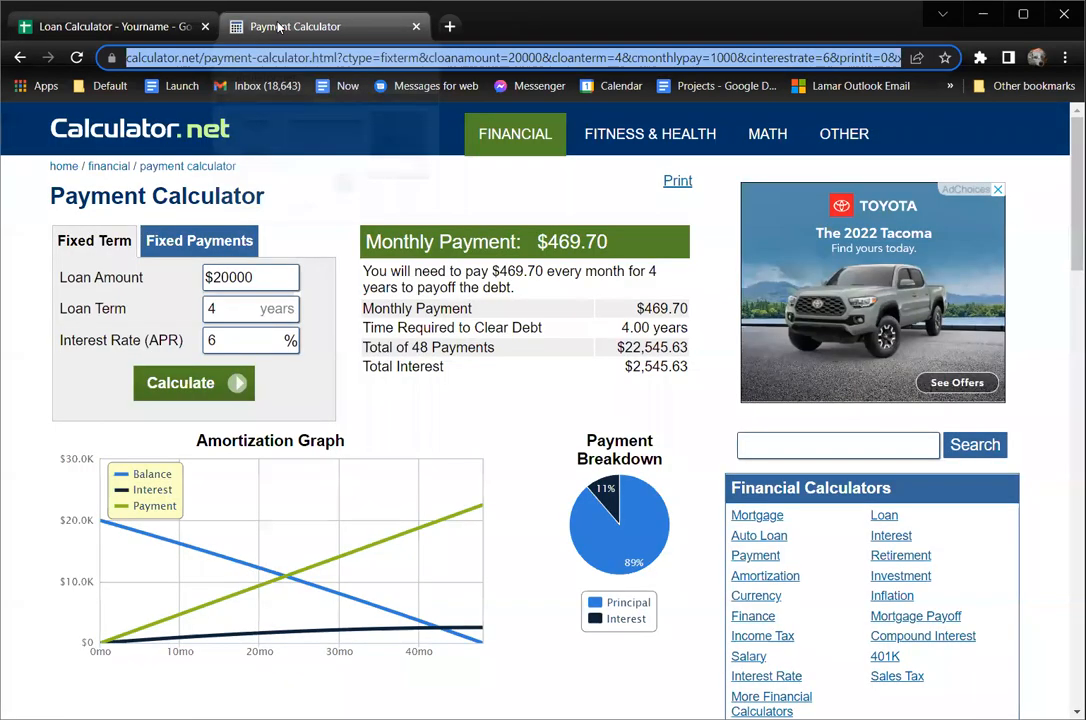
{"action": "left_click_drag", "start_coordinate": [260, 280], "coordinate": [215, 274]}
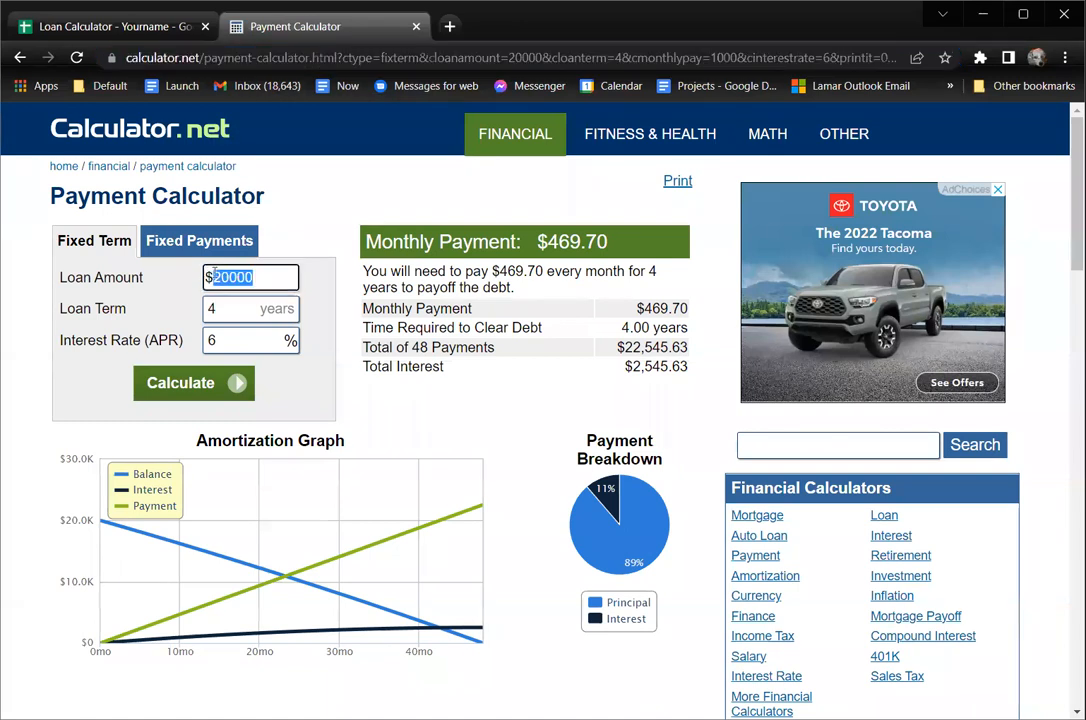
{"action": "key", "text": "Tab"}
{"action": "key", "text": "Tab"}
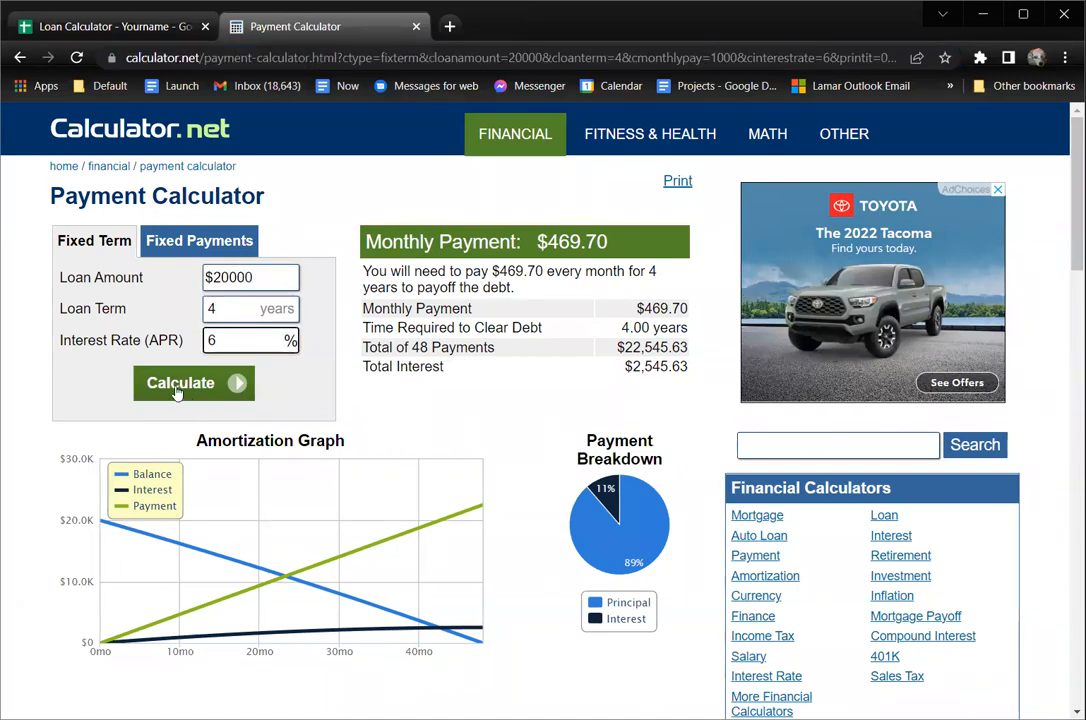
{"action": "left_click", "coordinate": [176, 392]}
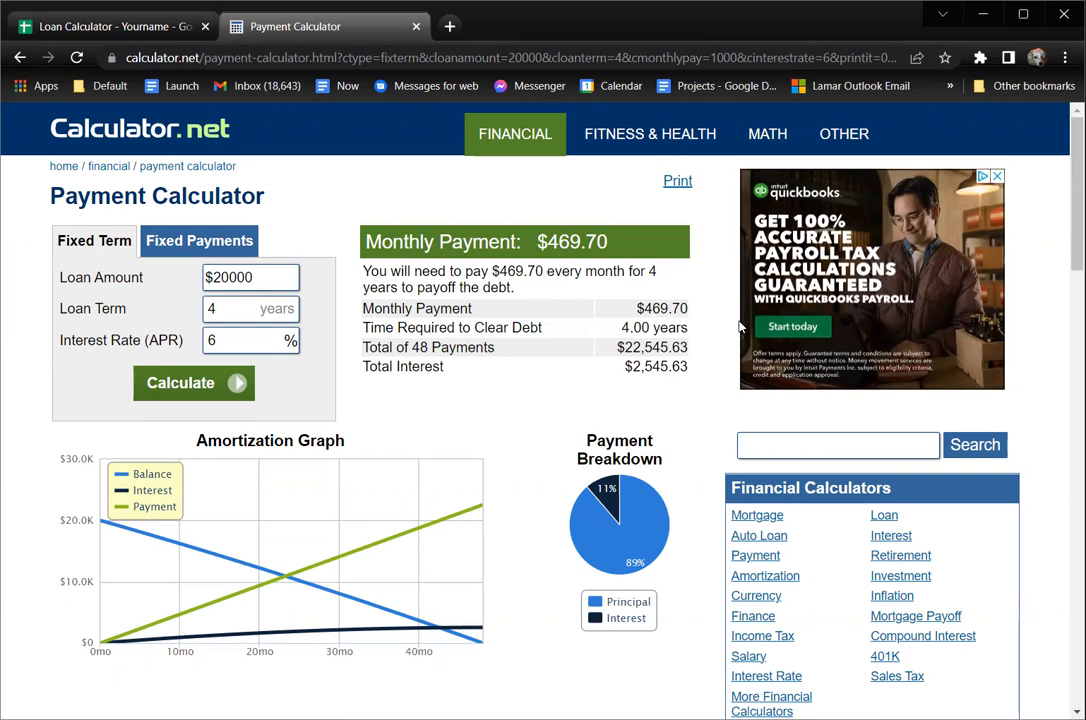
Step: Go back to the Payment Calculator's initial page and look over its example results, amortization graph, annual schedule and explanatory text
{"action": "left_click", "coordinate": [19, 62]}
{"action": "left_click", "coordinate": [19, 62]}
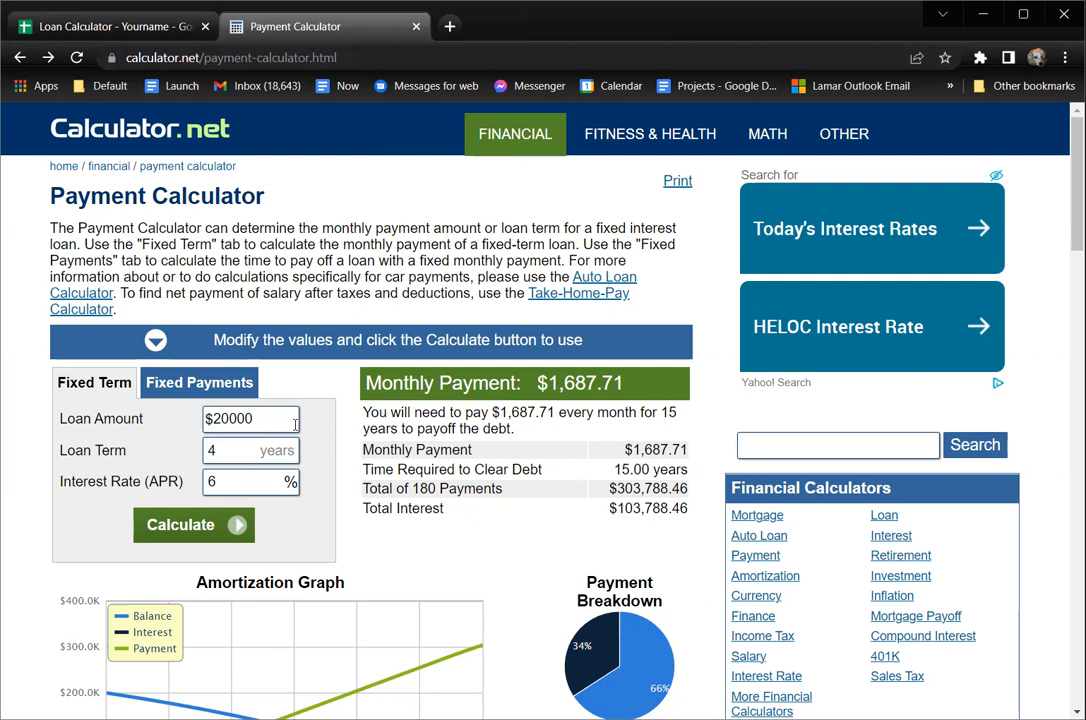
{"action": "scroll", "coordinate": [360, 365], "scroll_direction": "down", "scroll_amount": 1}
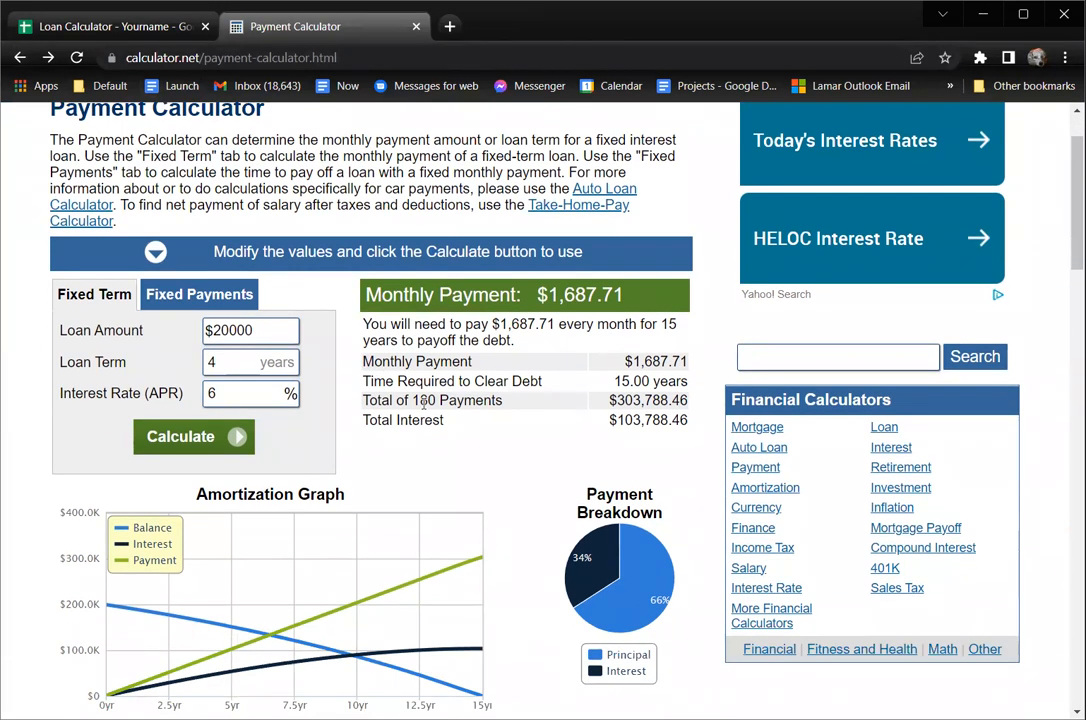
{"action": "scroll", "coordinate": [420, 405], "scroll_direction": "down", "scroll_amount": 1}
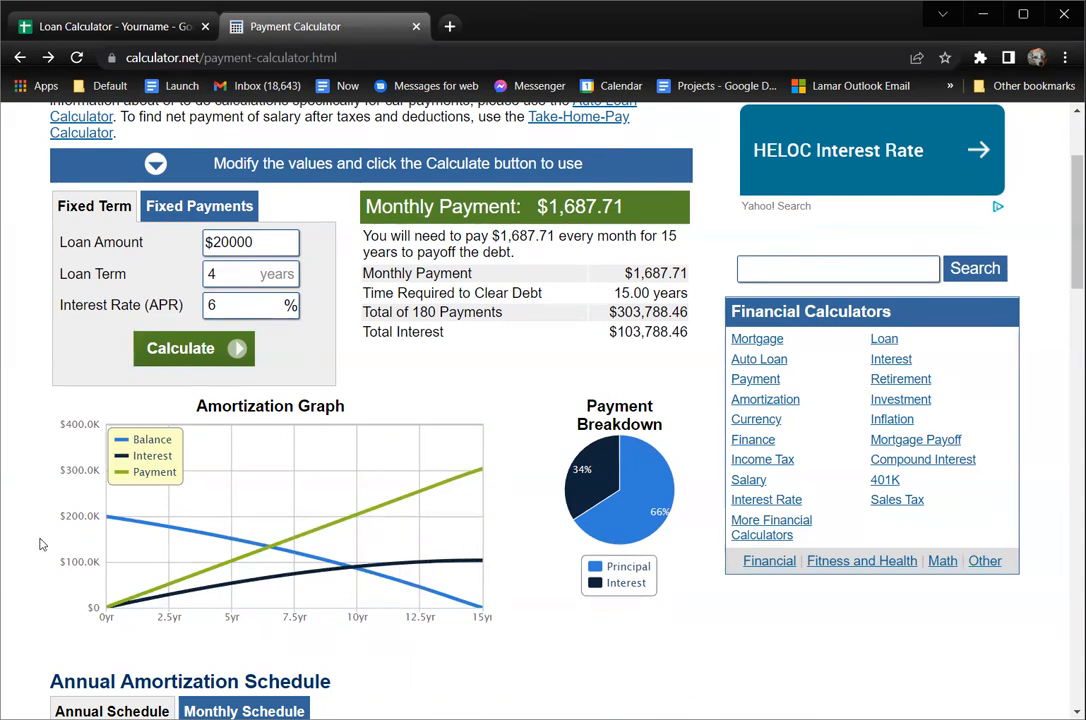
{"action": "scroll", "coordinate": [38, 538], "scroll_direction": "down", "scroll_amount": 3}
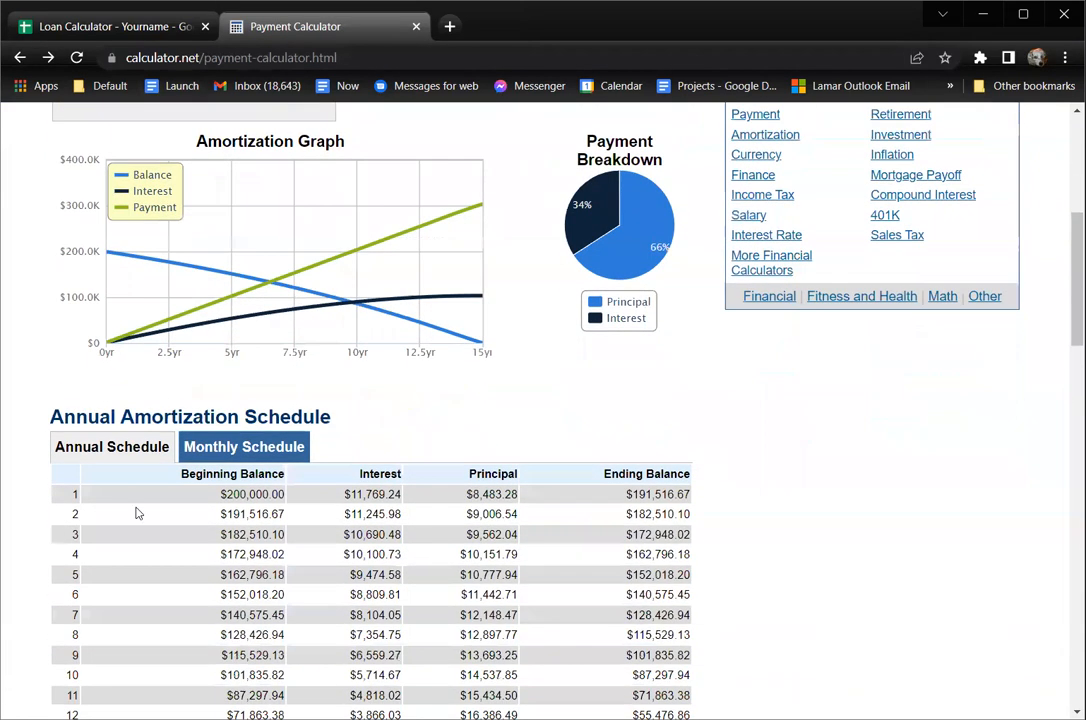
{"action": "scroll", "coordinate": [130, 508], "scroll_direction": "down", "scroll_amount": 2}
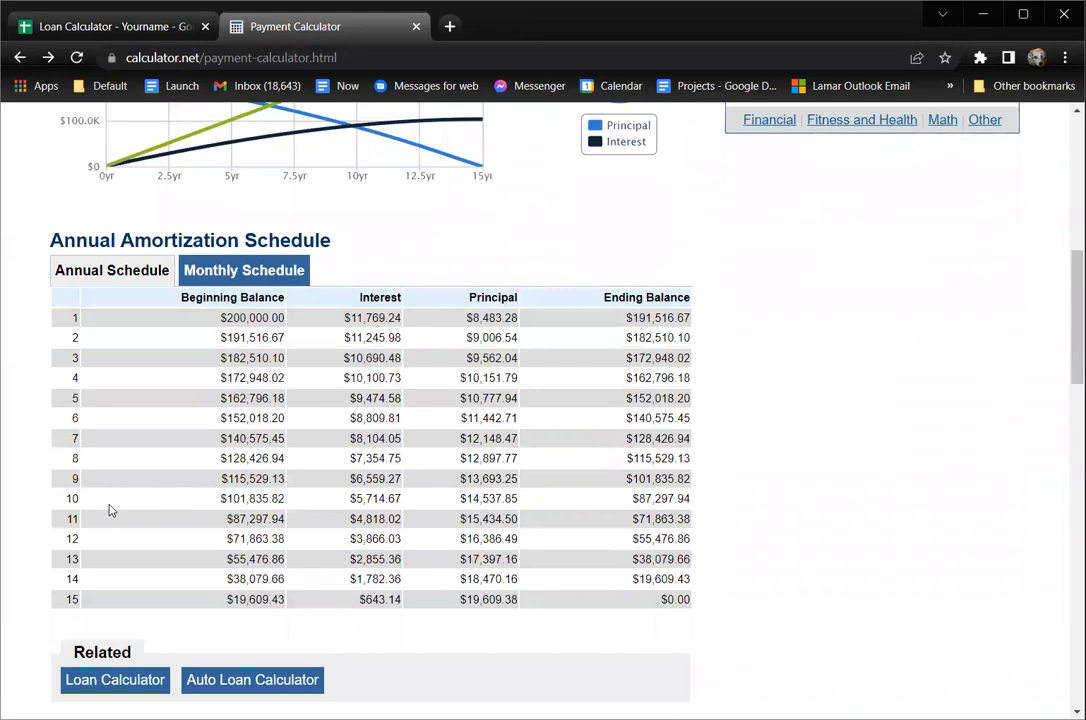
{"action": "scroll", "coordinate": [105, 511], "scroll_direction": "down", "scroll_amount": 2}
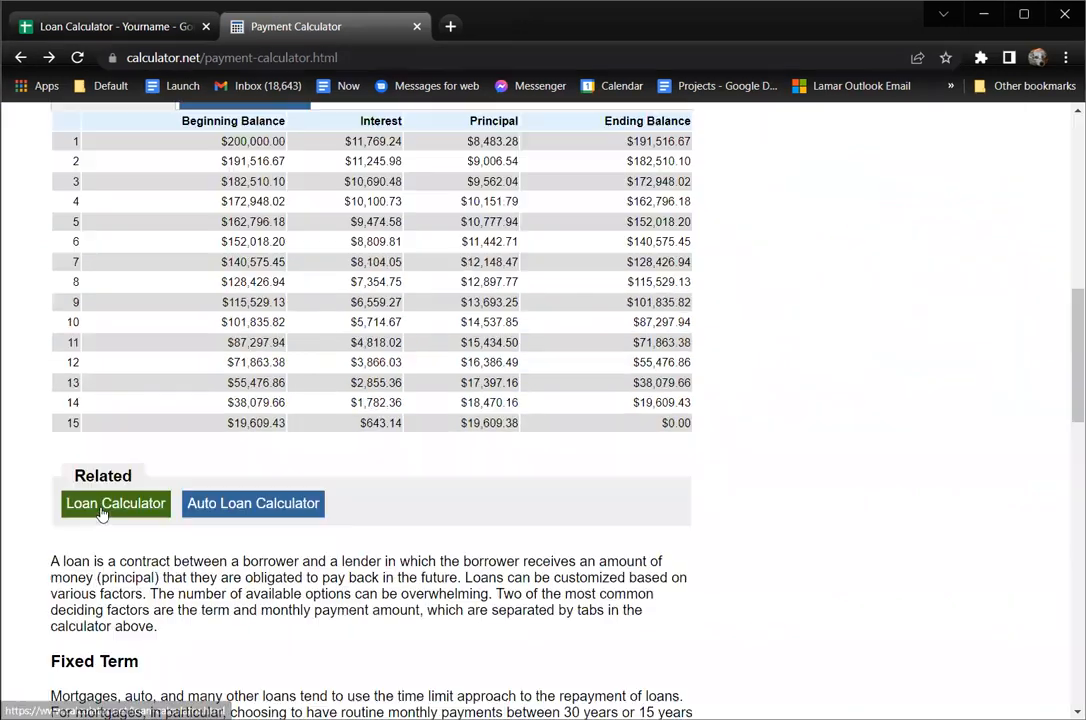
{"action": "scroll", "coordinate": [103, 512], "scroll_direction": "down", "scroll_amount": 2}
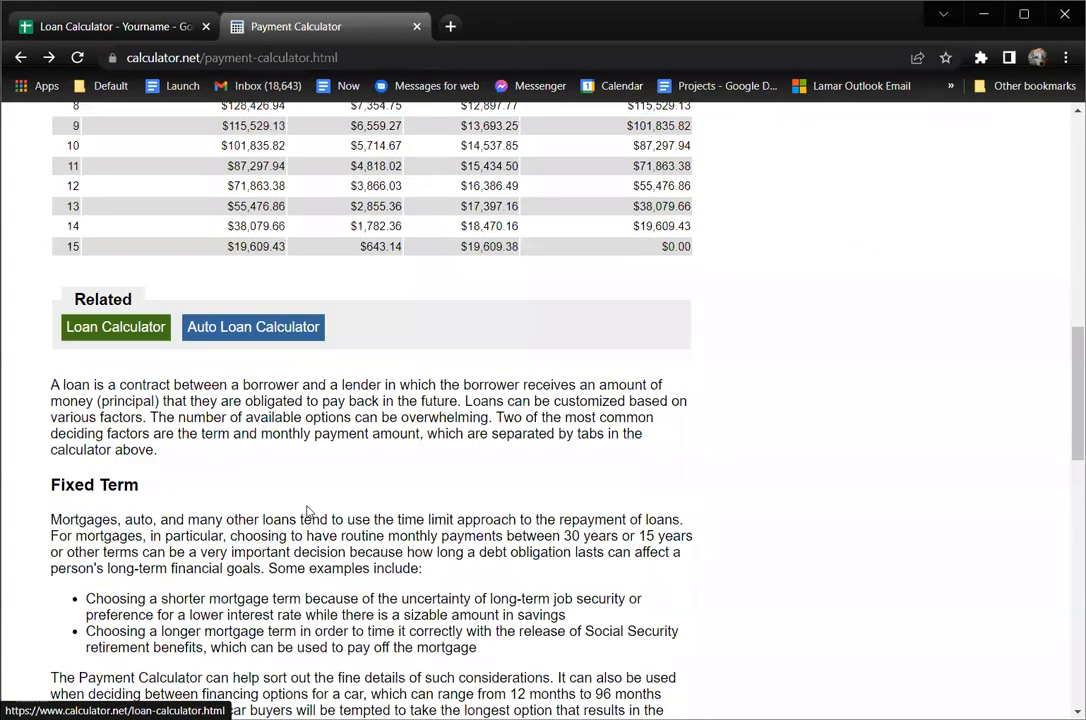
{"action": "scroll", "coordinate": [307, 512], "scroll_direction": "up", "scroll_amount": 1}
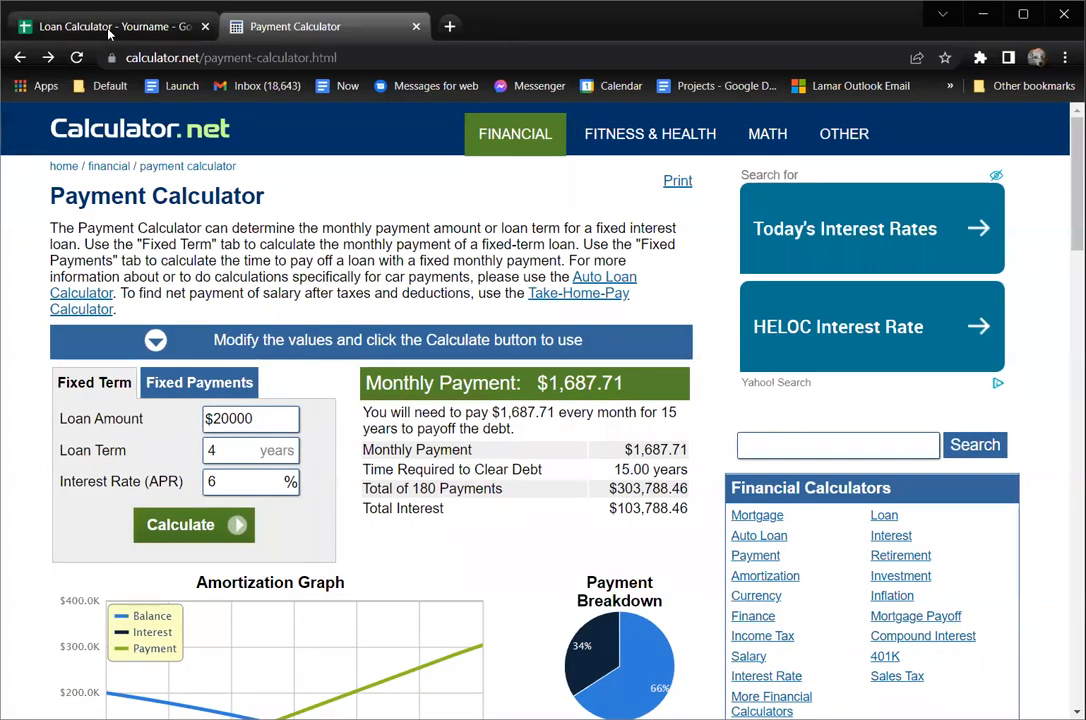
Step: Switch back to the Loan Calculator spreadsheet in Google Sheets and delete the empty rows 8 to 13
{"action": "left_click", "coordinate": [88, 24]}
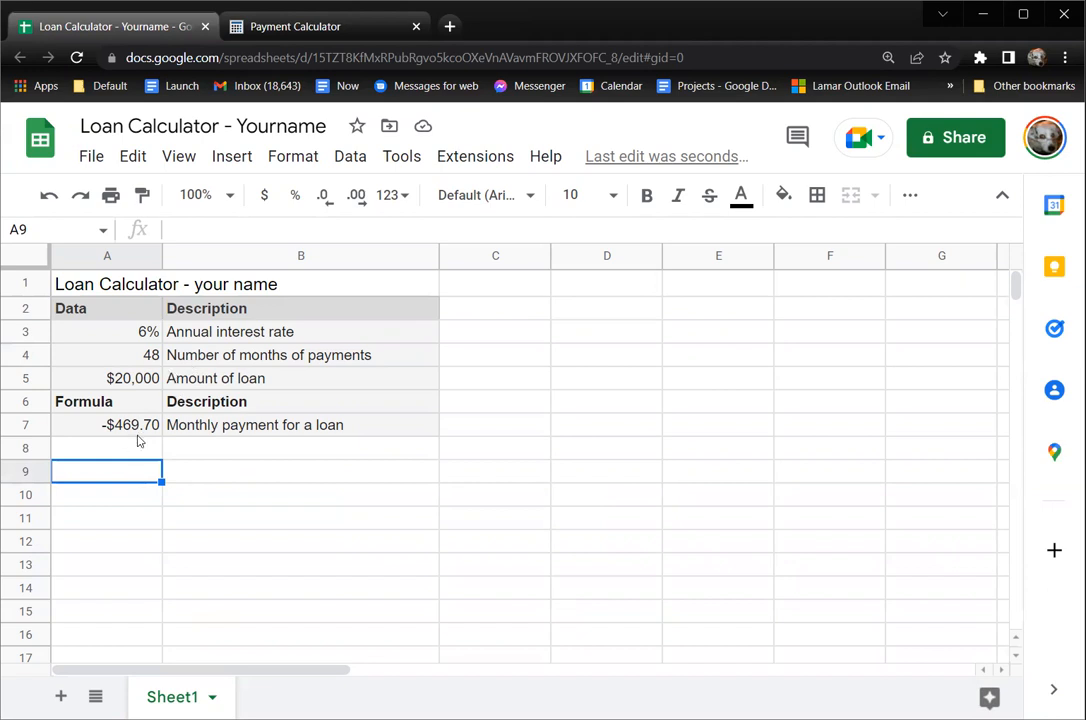
{"action": "scroll", "coordinate": [138, 441], "scroll_direction": "down", "scroll_amount": 1}
{"action": "scroll", "coordinate": [172, 446], "scroll_direction": "up", "scroll_amount": 1}
{"action": "left_click_drag", "start_coordinate": [27, 448], "coordinate": [25, 570]}
{"action": "right_click", "coordinate": [86, 527]}
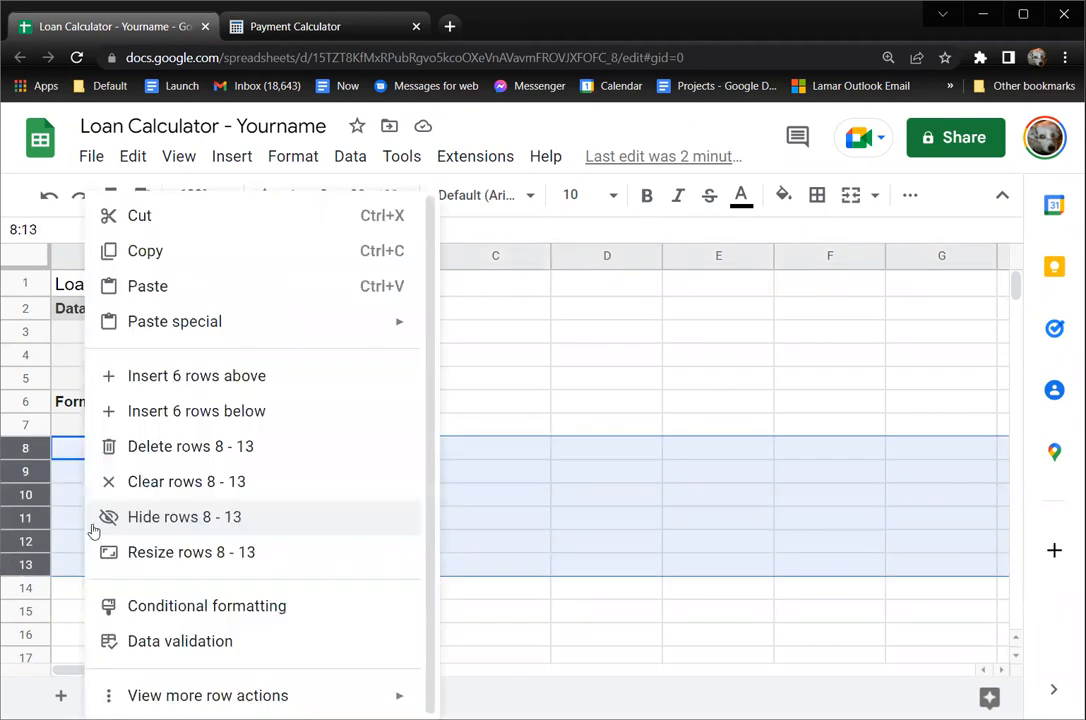
{"action": "left_click", "coordinate": [168, 448]}
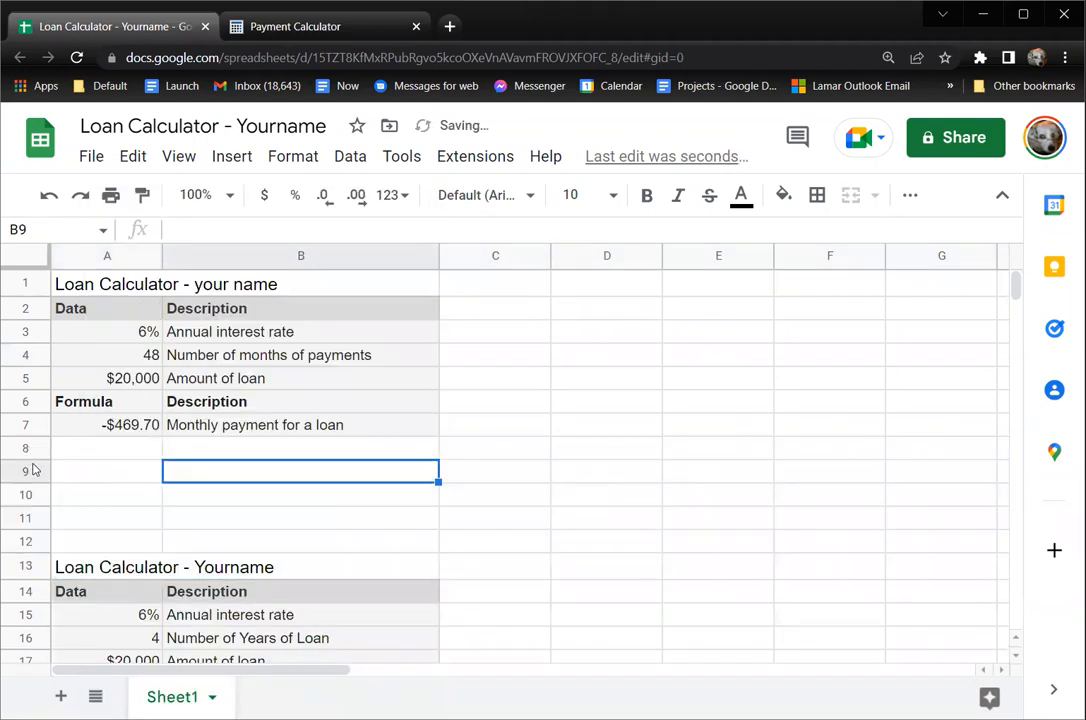
Step: Delete rows 8 to 11 so that a single blank row separates the two loan tables
{"action": "left_click_drag", "start_coordinate": [27, 448], "coordinate": [30, 516]}
{"action": "right_click", "coordinate": [80, 511]}
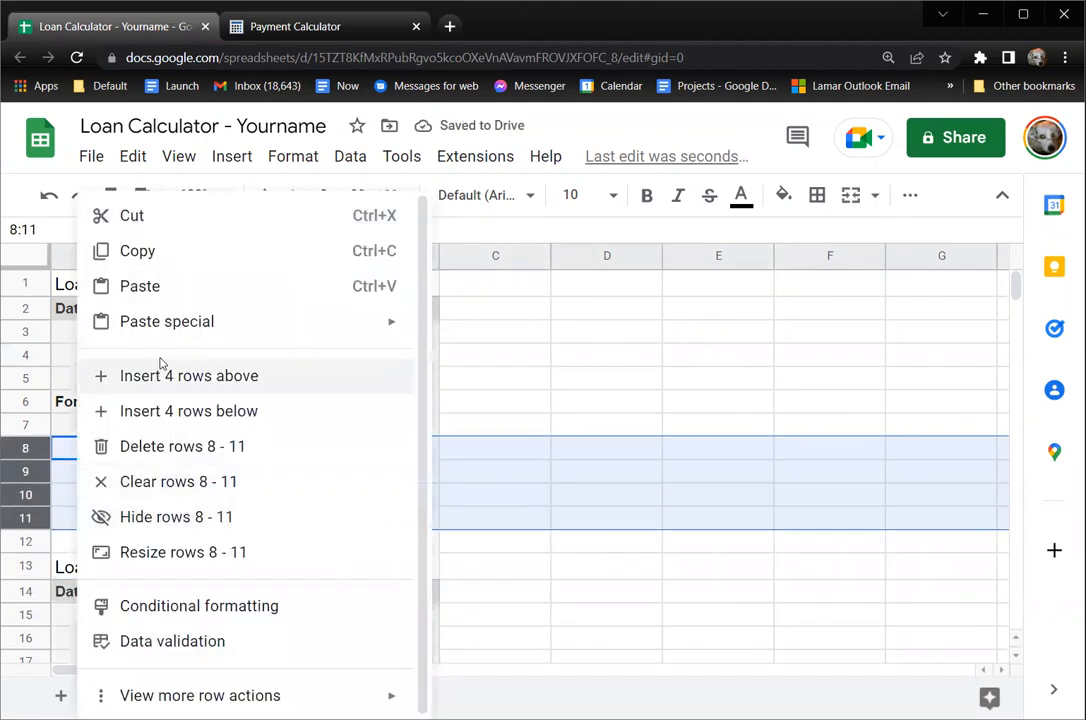
{"action": "left_click", "coordinate": [170, 446]}
{"action": "left_click", "coordinate": [442, 406]}
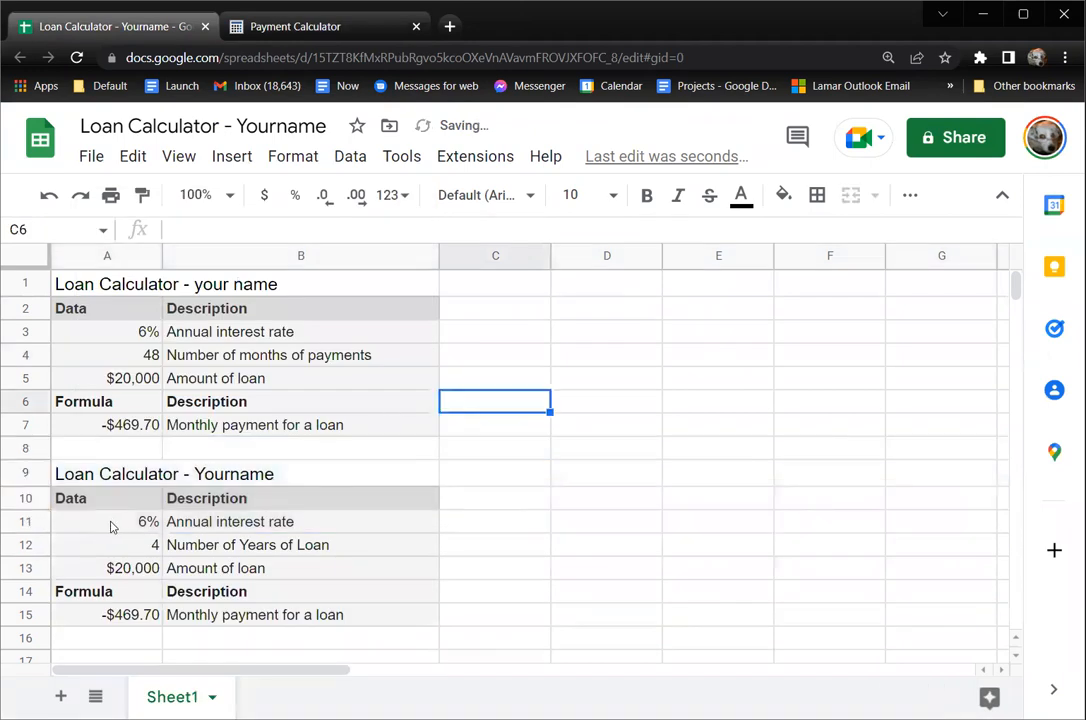
Step: Compare the months-based term in A4 with the years-based term in A12, along with the second table's interest rate and loan amount cells
{"action": "left_click", "coordinate": [145, 521]}
{"action": "left_click", "coordinate": [143, 548]}
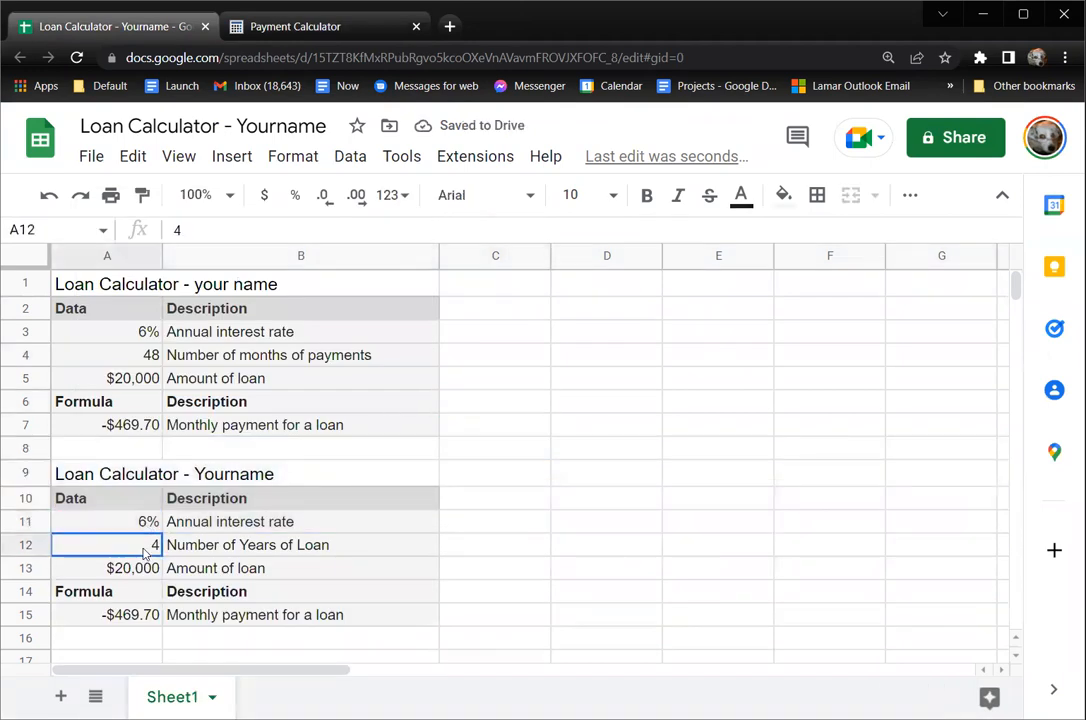
{"action": "left_click", "coordinate": [213, 550]}
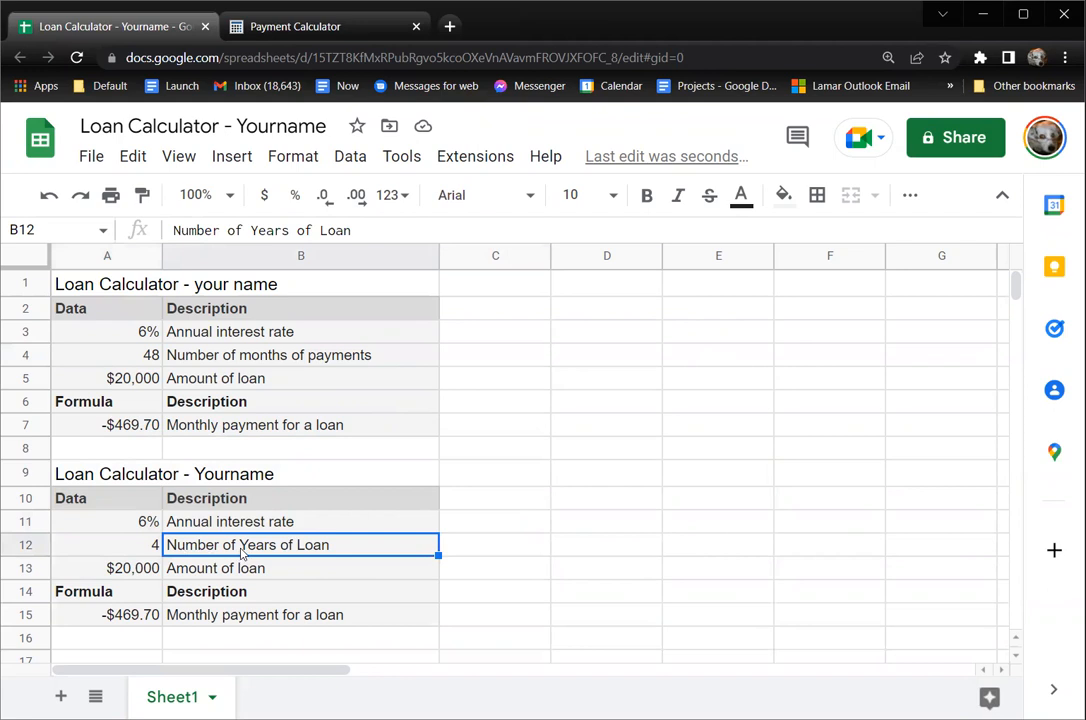
{"action": "left_click", "coordinate": [151, 546]}
{"action": "left_click", "coordinate": [229, 549]}
{"action": "left_click", "coordinate": [148, 360]}
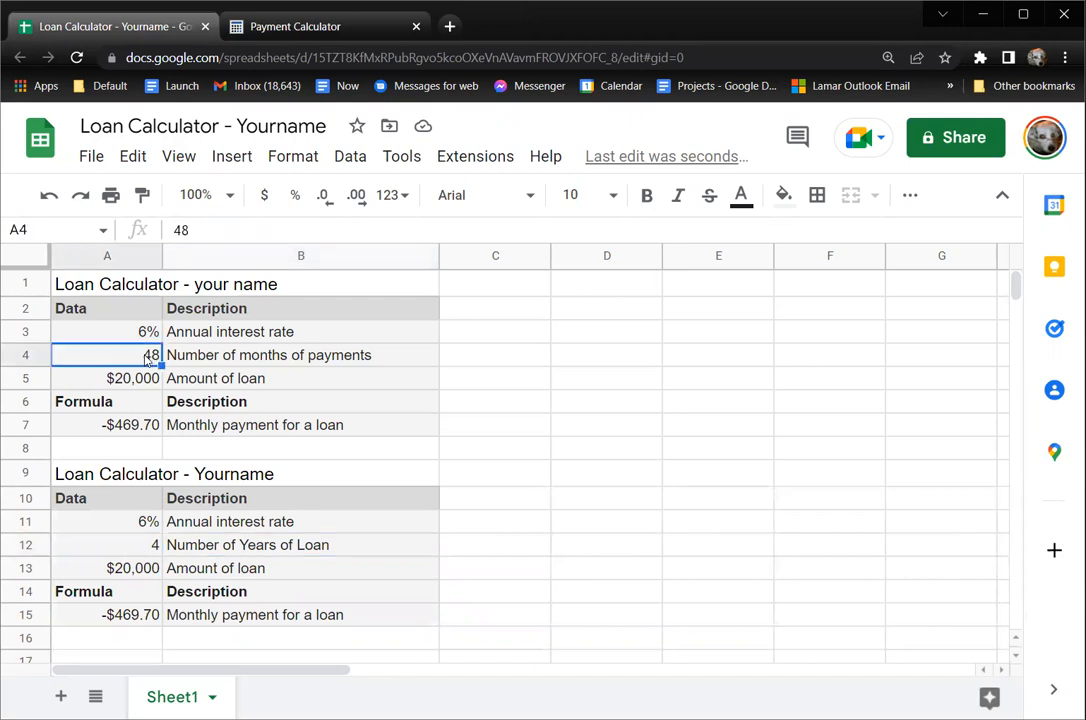
{"action": "left_click", "coordinate": [128, 557]}
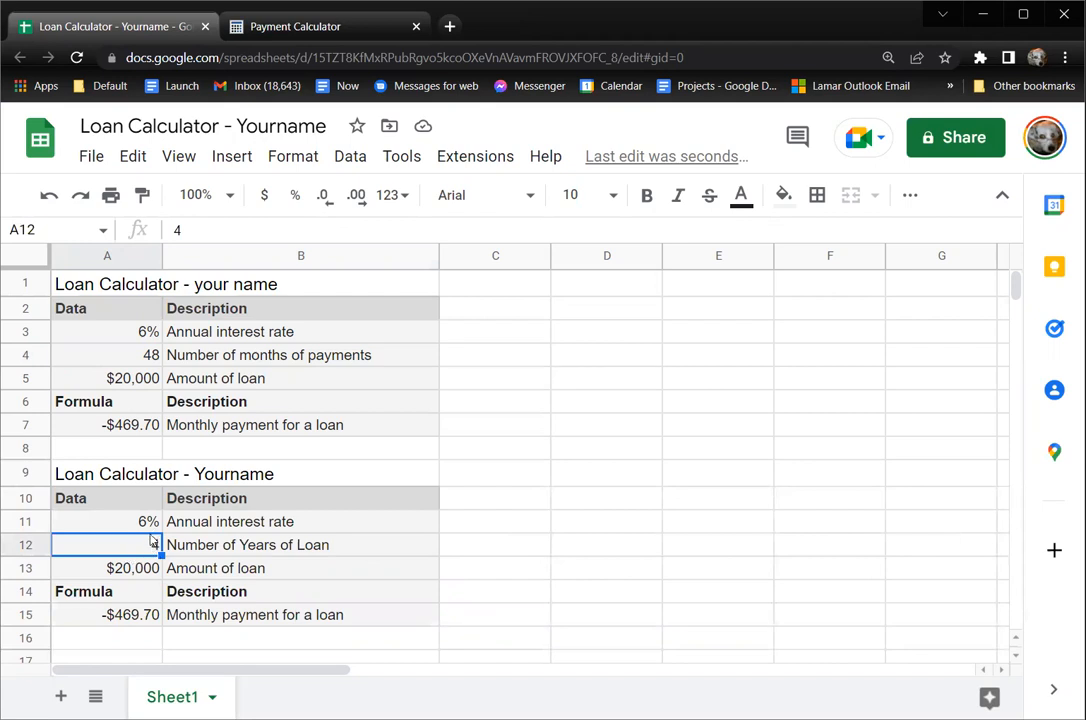
{"action": "left_click", "coordinate": [153, 569]}
{"action": "left_click", "coordinate": [152, 548]}
{"action": "left_click", "coordinate": [152, 530]}
{"action": "left_click", "coordinate": [152, 550]}
{"action": "left_click", "coordinate": [157, 359]}
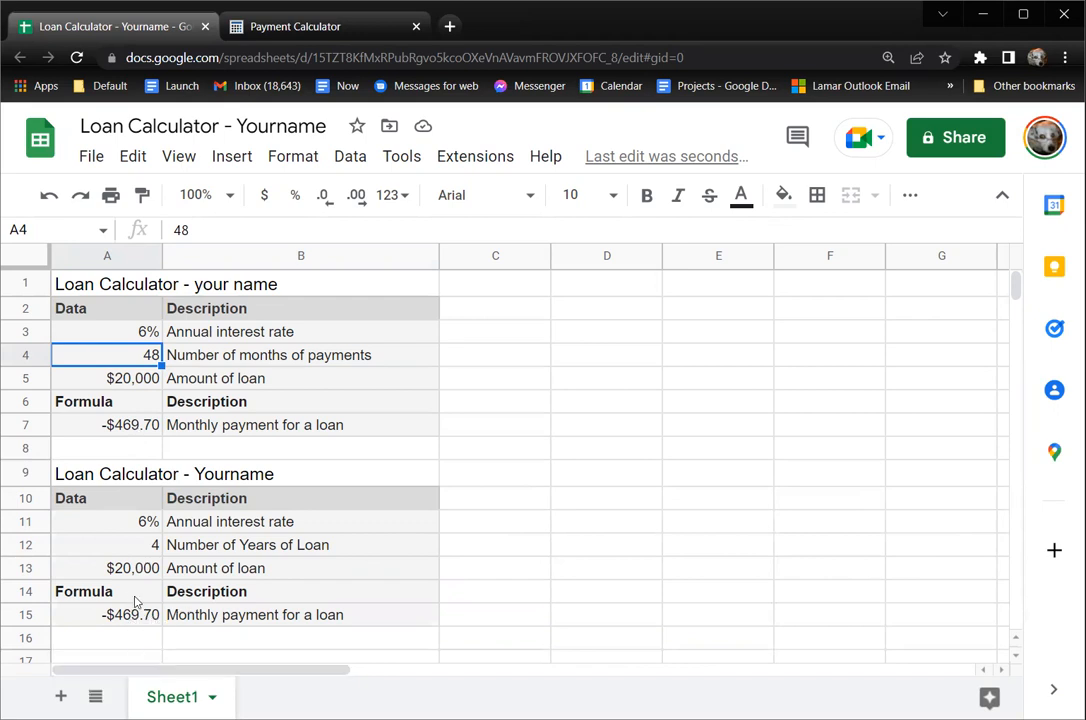
Step: Examine the PMT formula in A7 and its interest rate and months inputs, comparing them with the second table's Number of Years of Loan row
{"action": "double_click", "coordinate": [142, 428]}
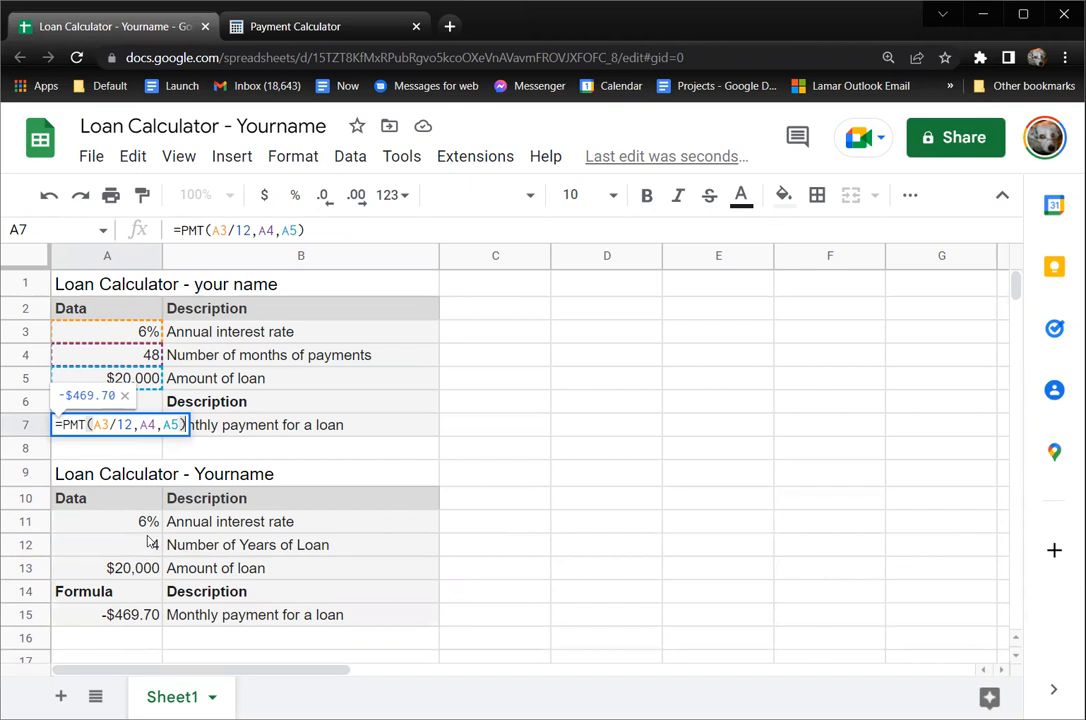
{"action": "left_click", "coordinate": [497, 452]}
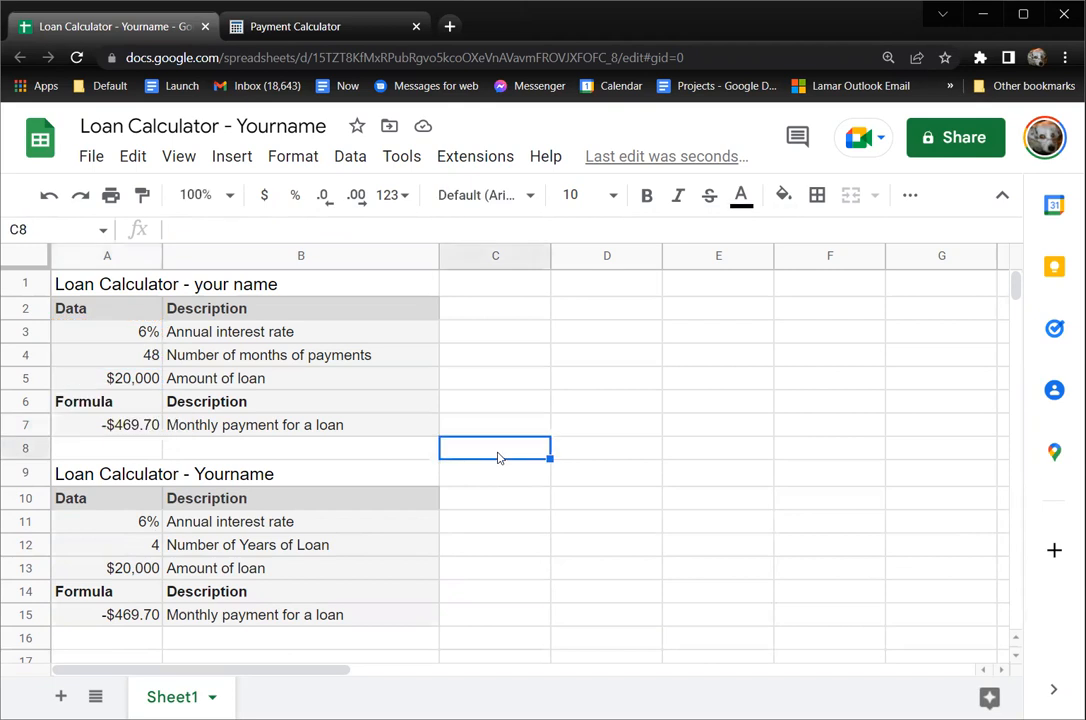
{"action": "left_click", "coordinate": [208, 356]}
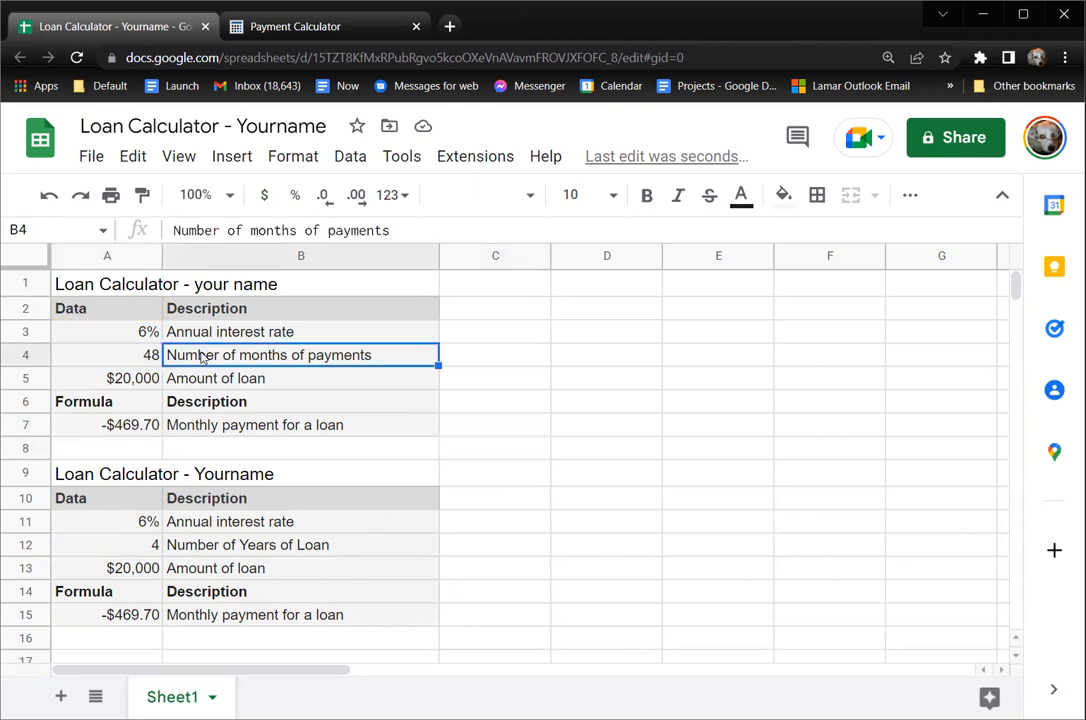
{"action": "left_click", "coordinate": [148, 357]}
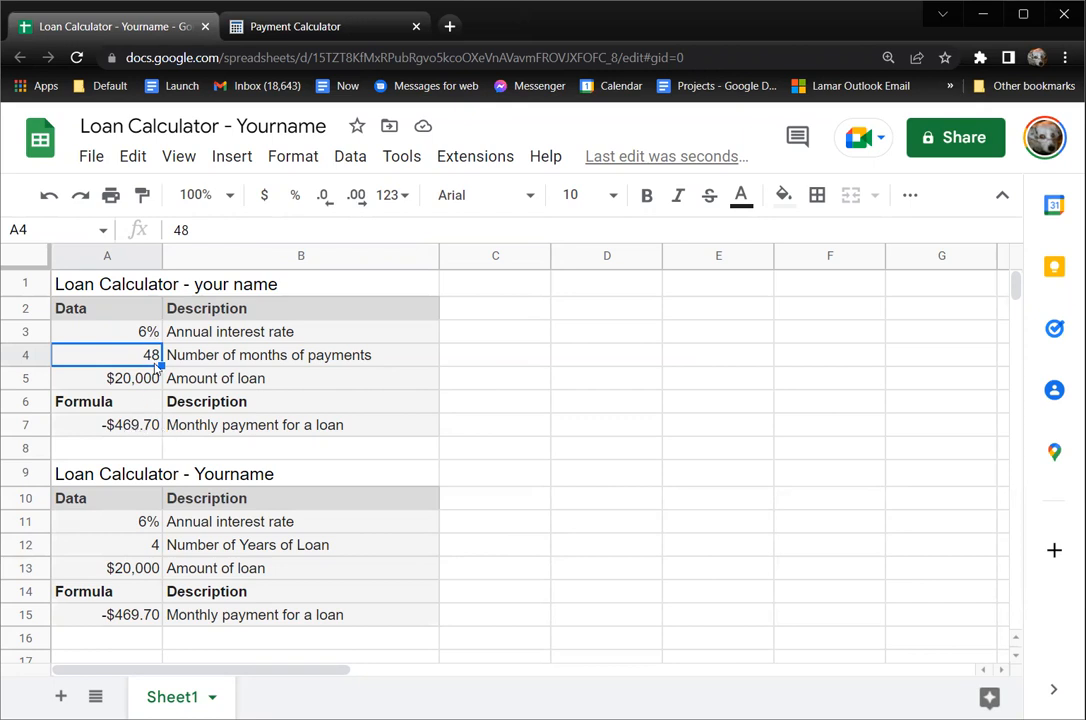
{"action": "left_click", "coordinate": [127, 429]}
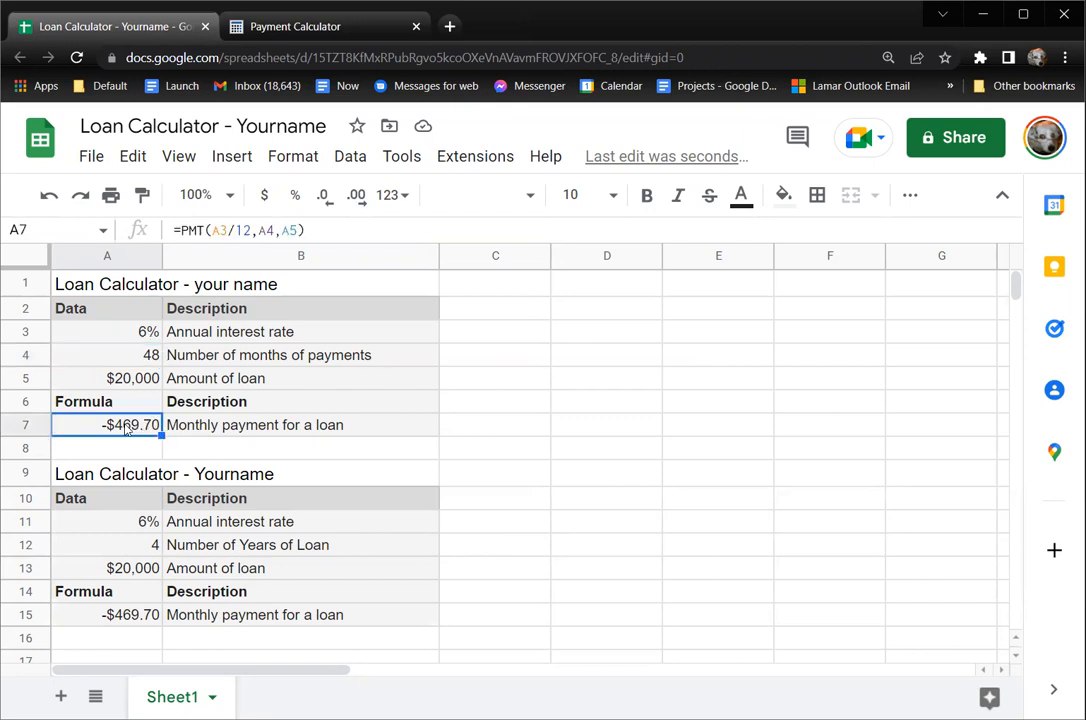
{"action": "double_click", "coordinate": [127, 424]}
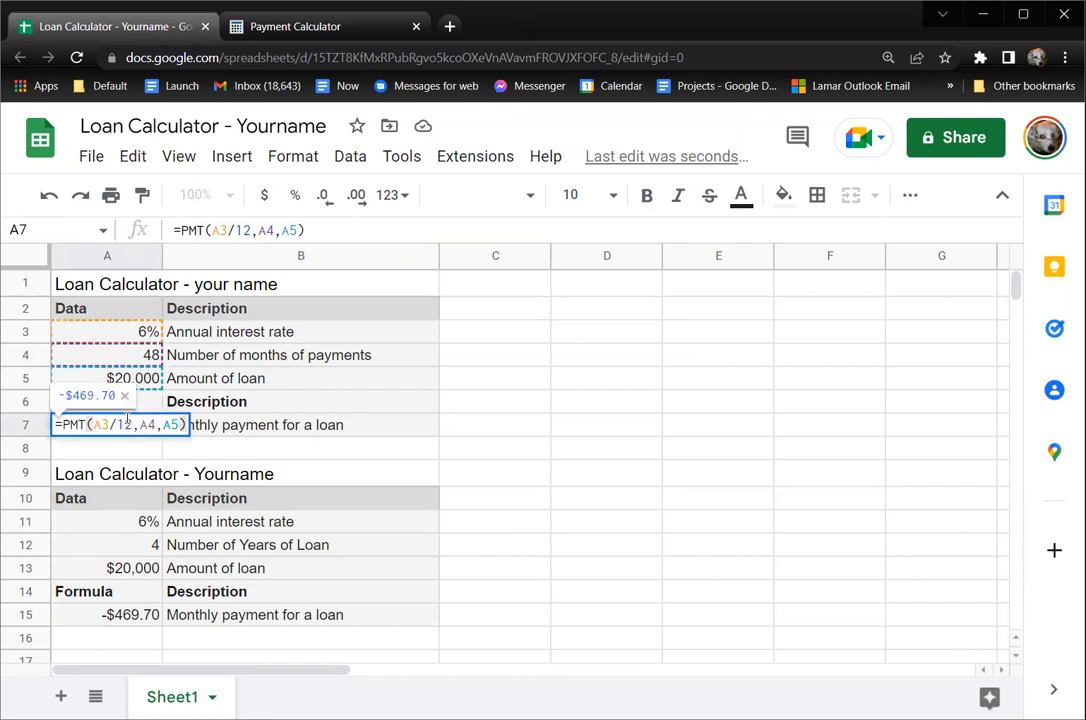
{"action": "key", "text": "Escape"}
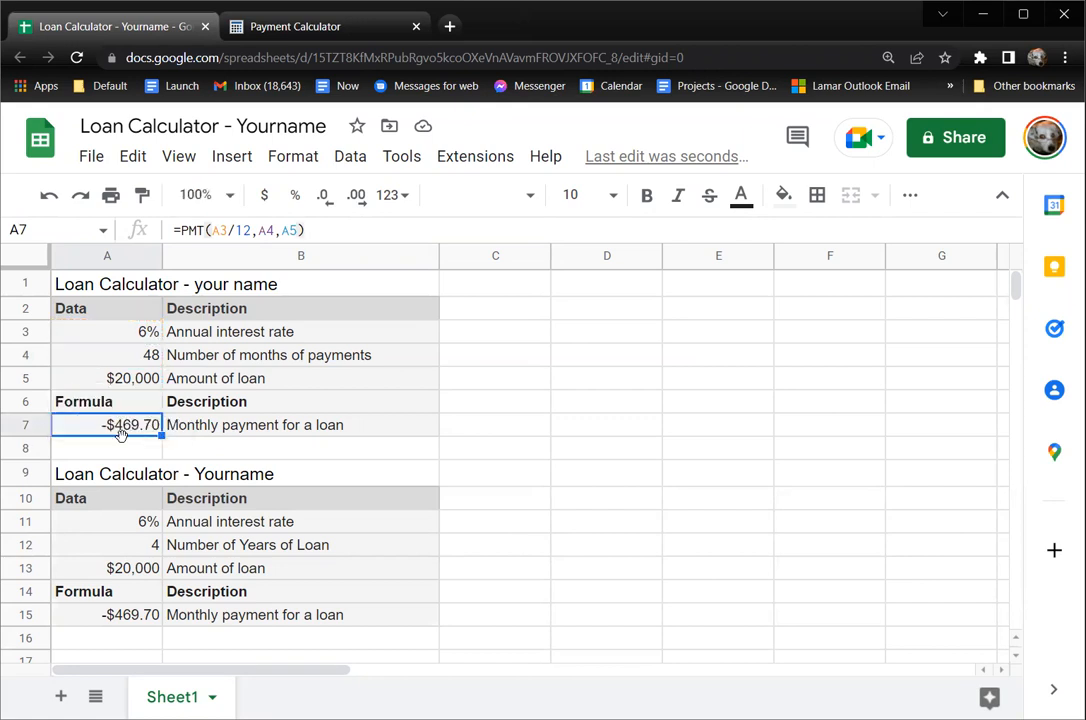
{"action": "left_click", "coordinate": [147, 336]}
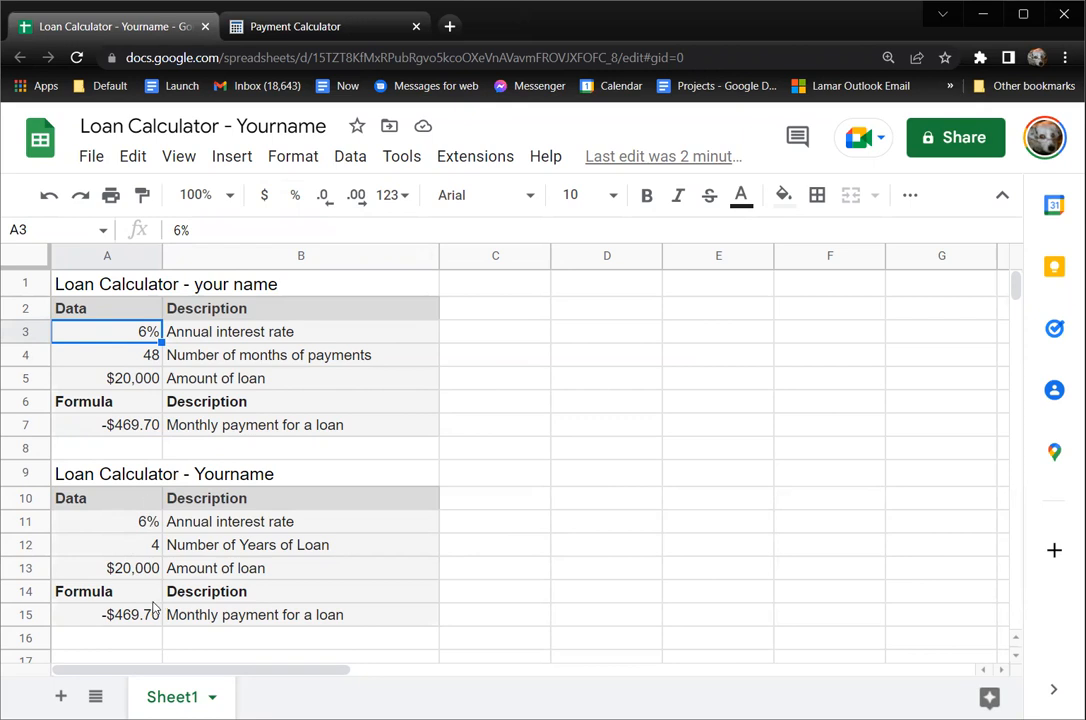
{"action": "left_click", "coordinate": [213, 546]}
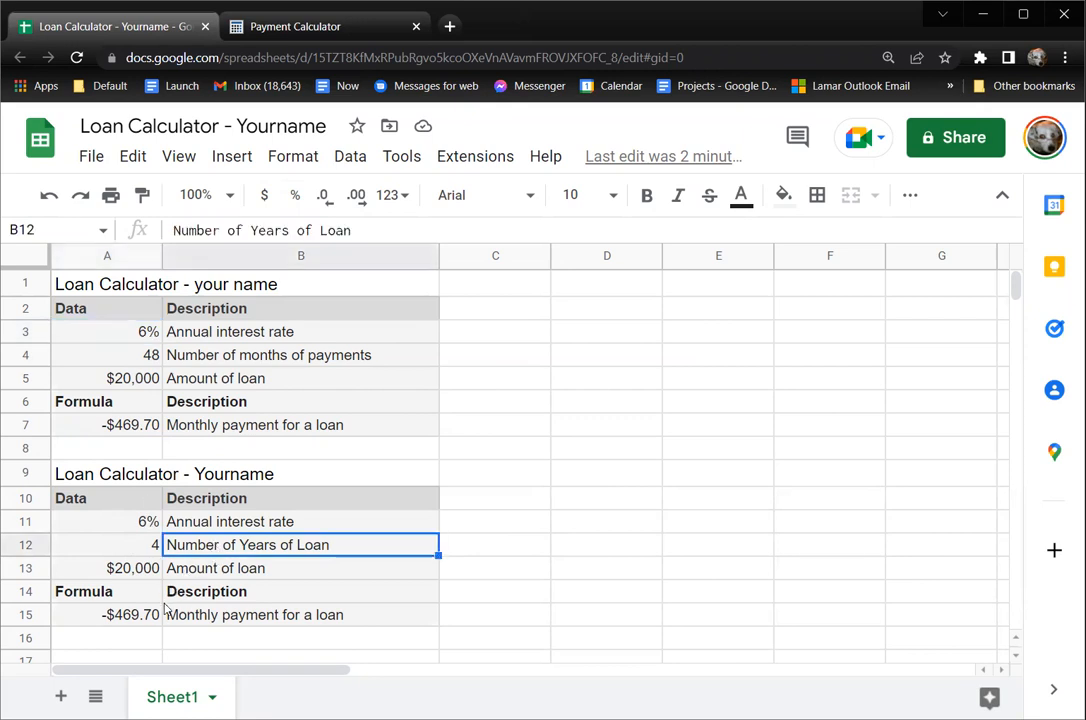